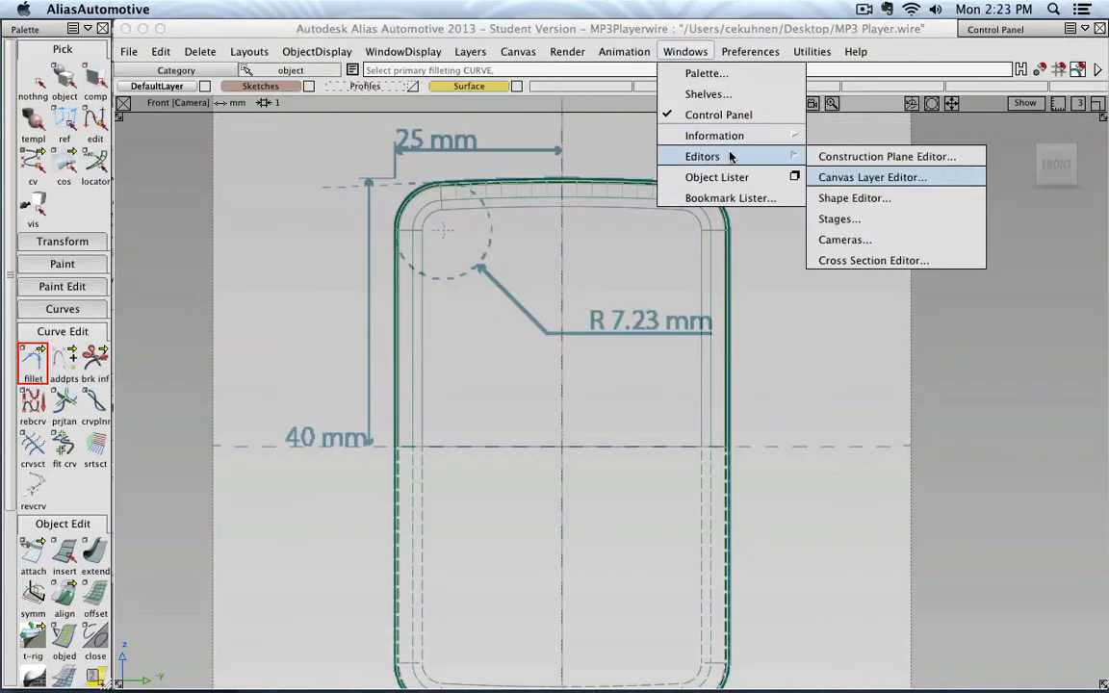
Step: On the Front#2 canvas, fade out the MP3 Player Front layer and set the MP3 Player Interface layer's transparency value to 0.25
{"action": "left_click", "coordinate": [883, 181]}
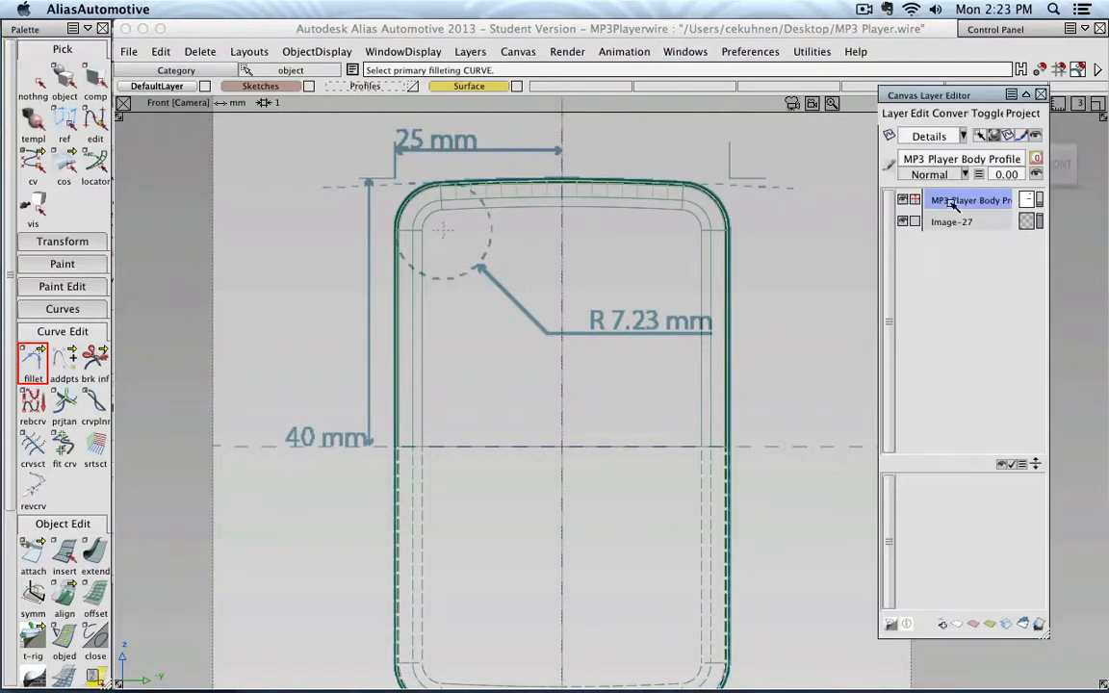
{"action": "left_click", "coordinate": [963, 136]}
{"action": "left_click", "coordinate": [952, 156]}
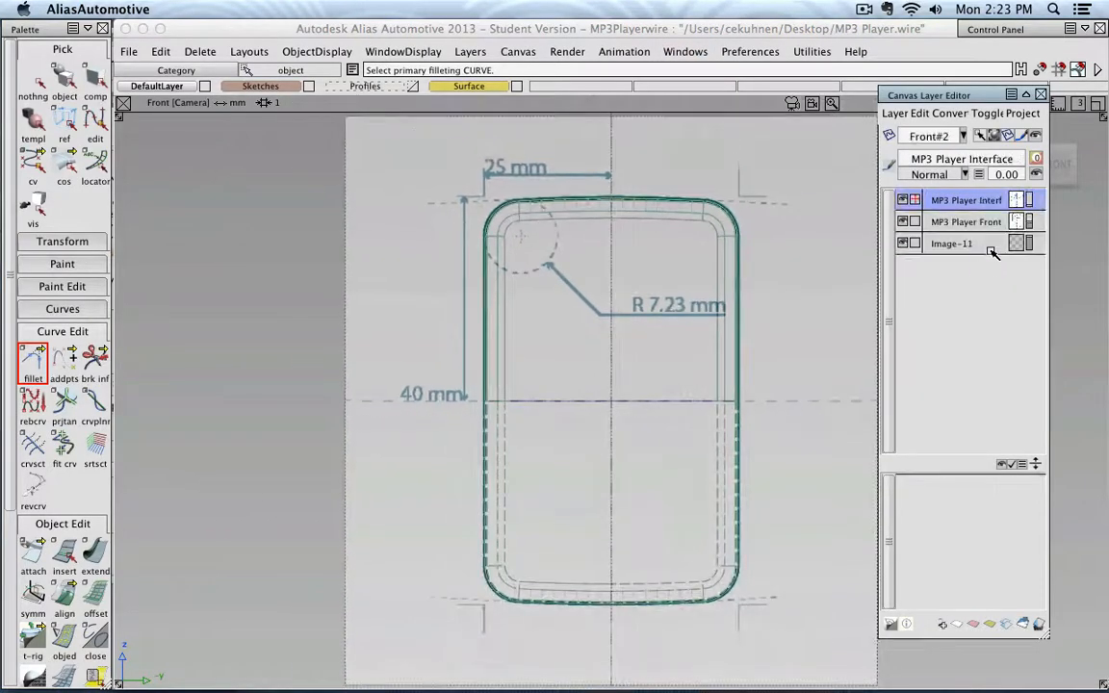
{"action": "left_click", "coordinate": [1031, 222]}
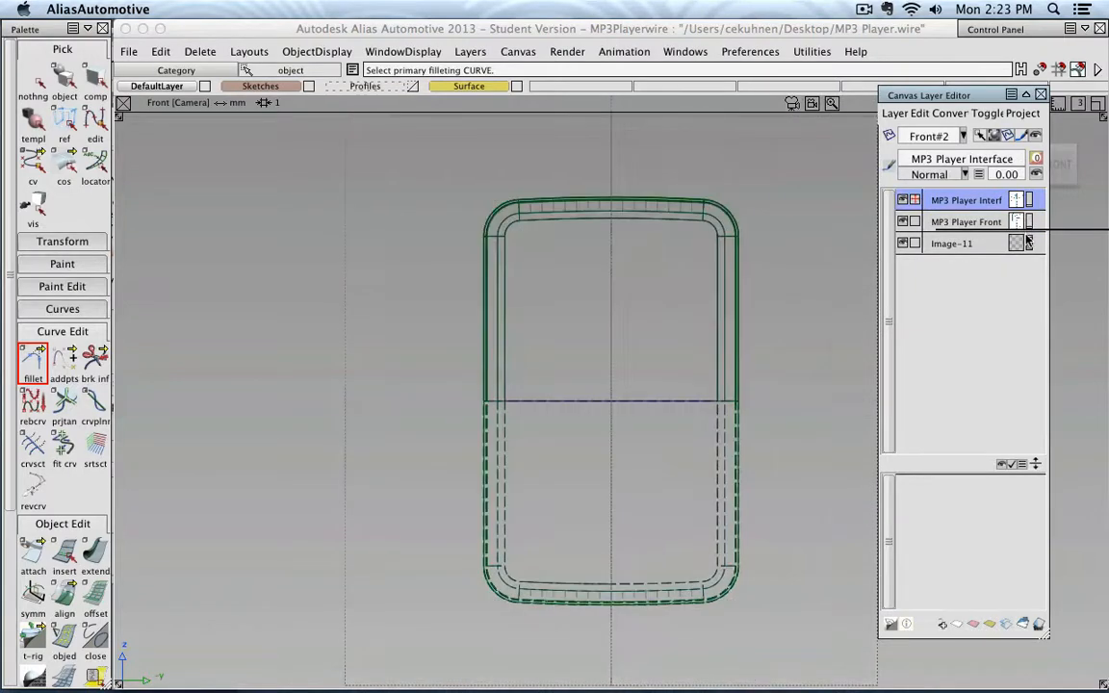
{"action": "left_click", "coordinate": [1029, 201]}
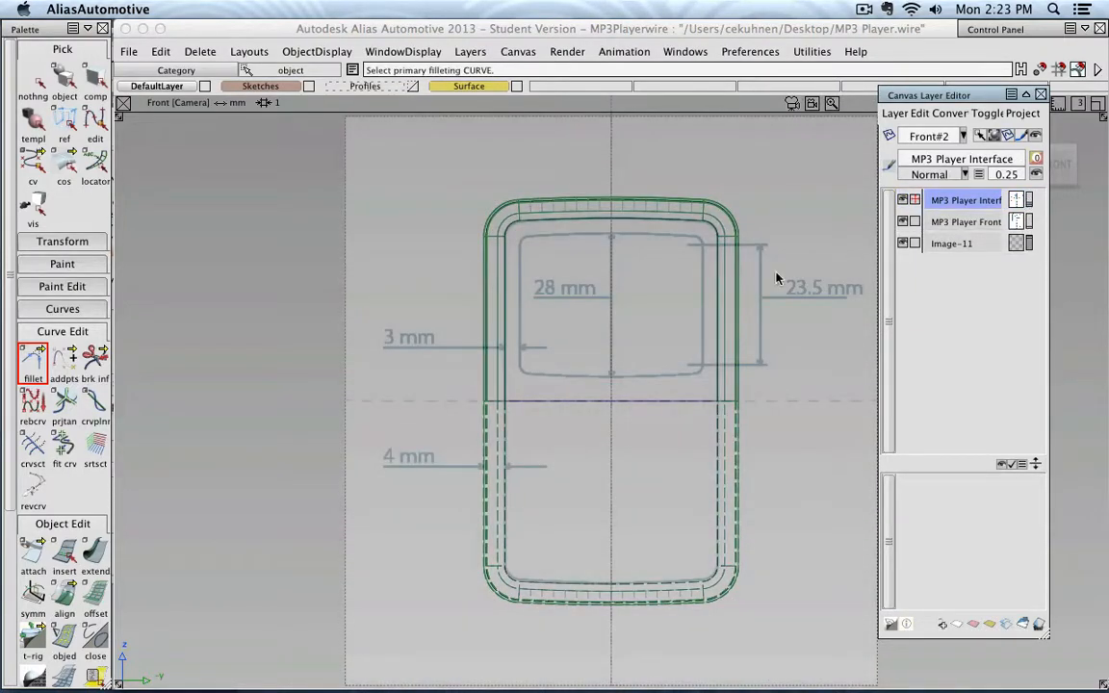
{"action": "left_click", "coordinate": [767, 216]}
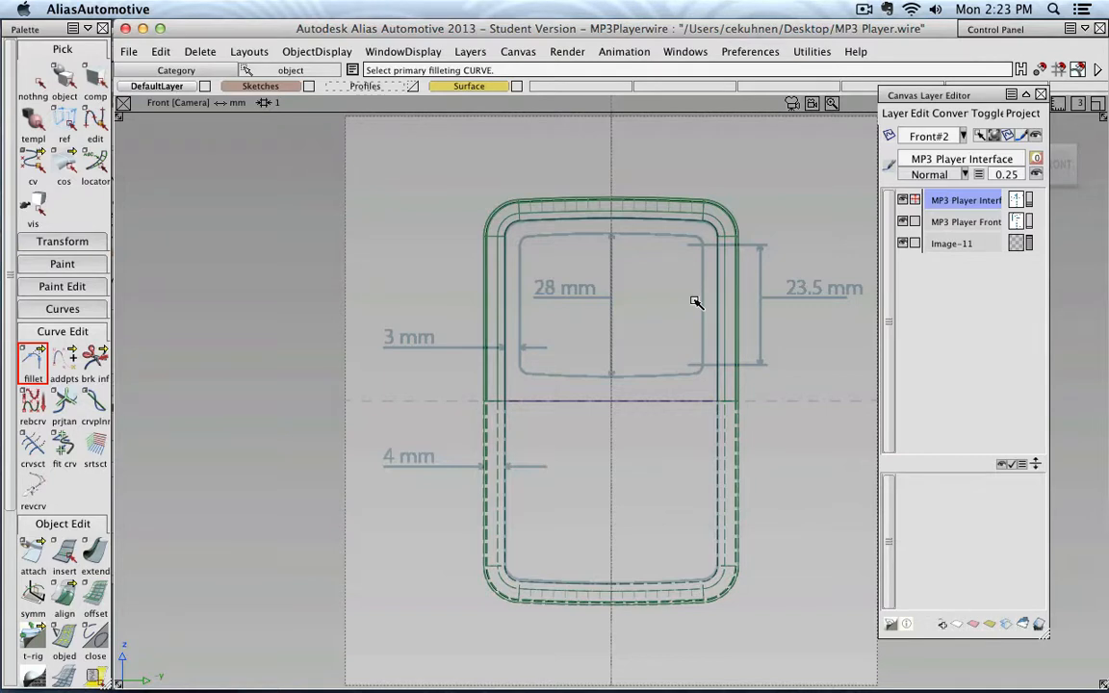
{"action": "left_click", "coordinate": [1040, 94]}
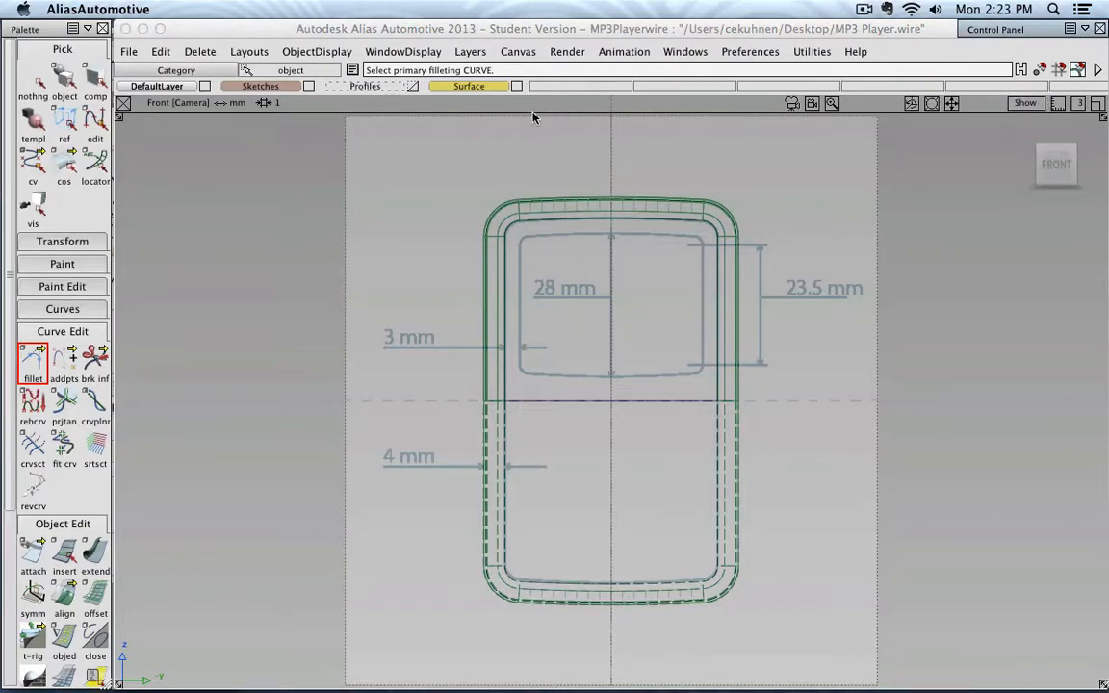
Step: Hide the Sketches layer and turn off symmetry for the Surface layer, viewing the body from behind at an angle
{"action": "left_click", "coordinate": [308, 85]}
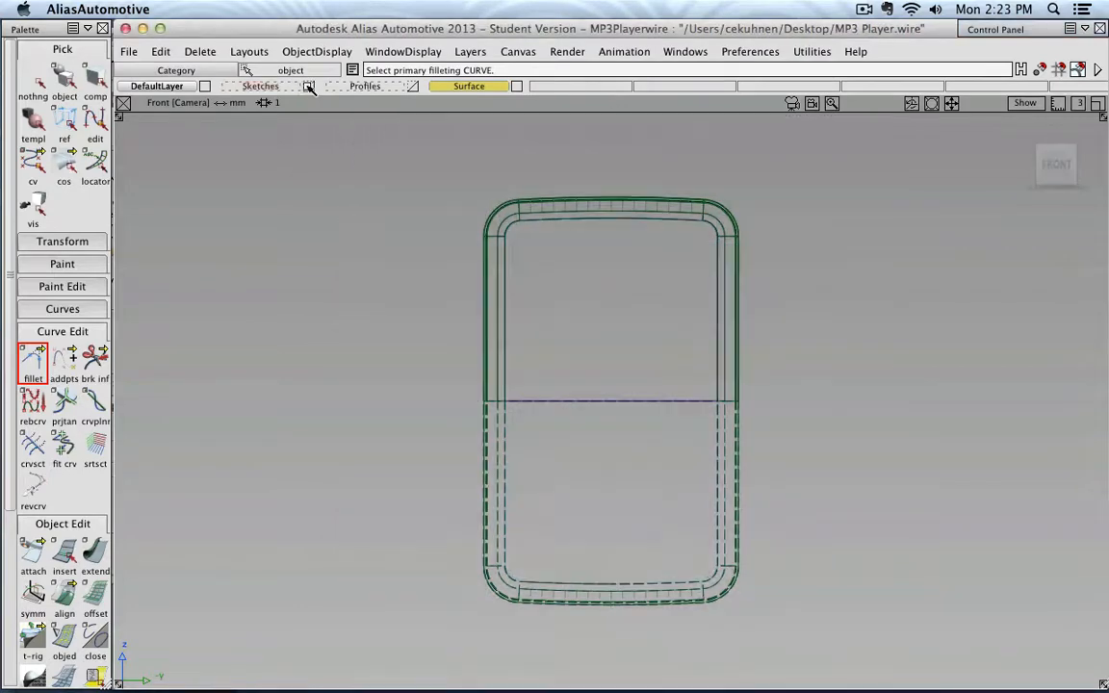
{"action": "left_click", "coordinate": [1067, 148]}
{"action": "left_click", "coordinate": [1082, 152]}
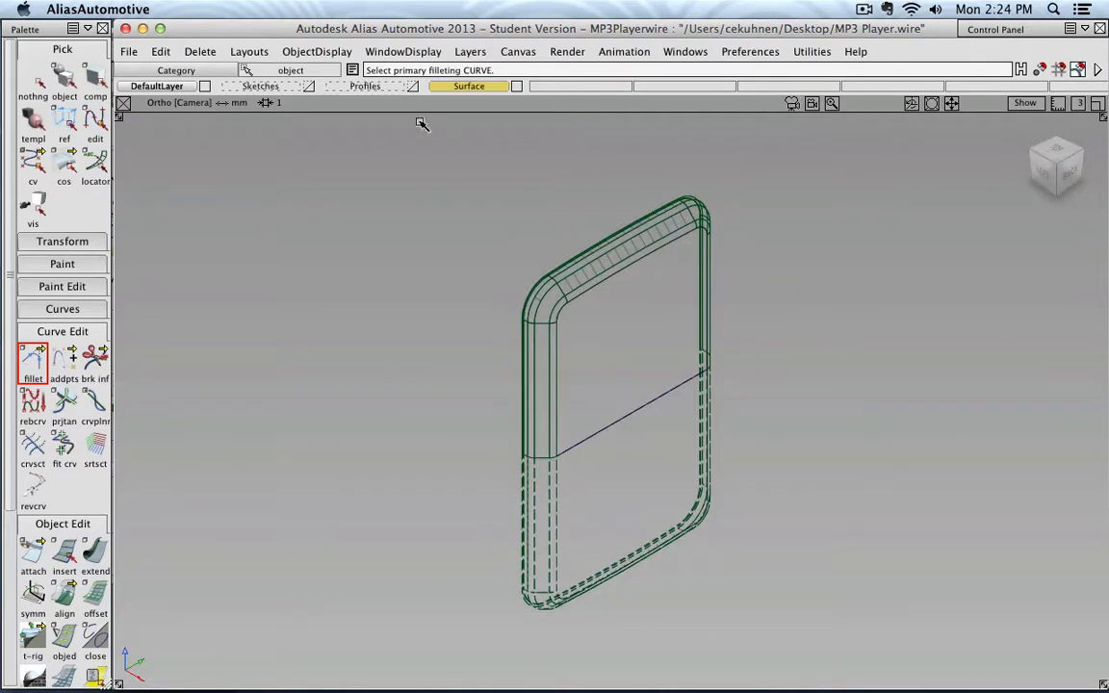
{"action": "right_click", "coordinate": [424, 87]}
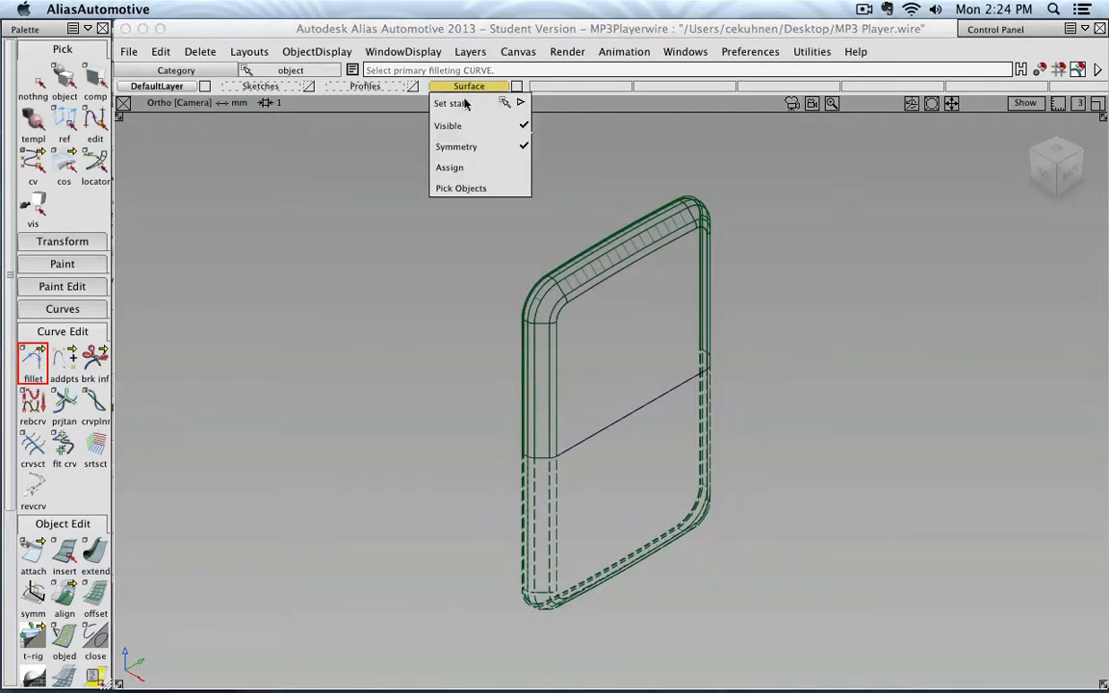
{"action": "left_click", "coordinate": [460, 149]}
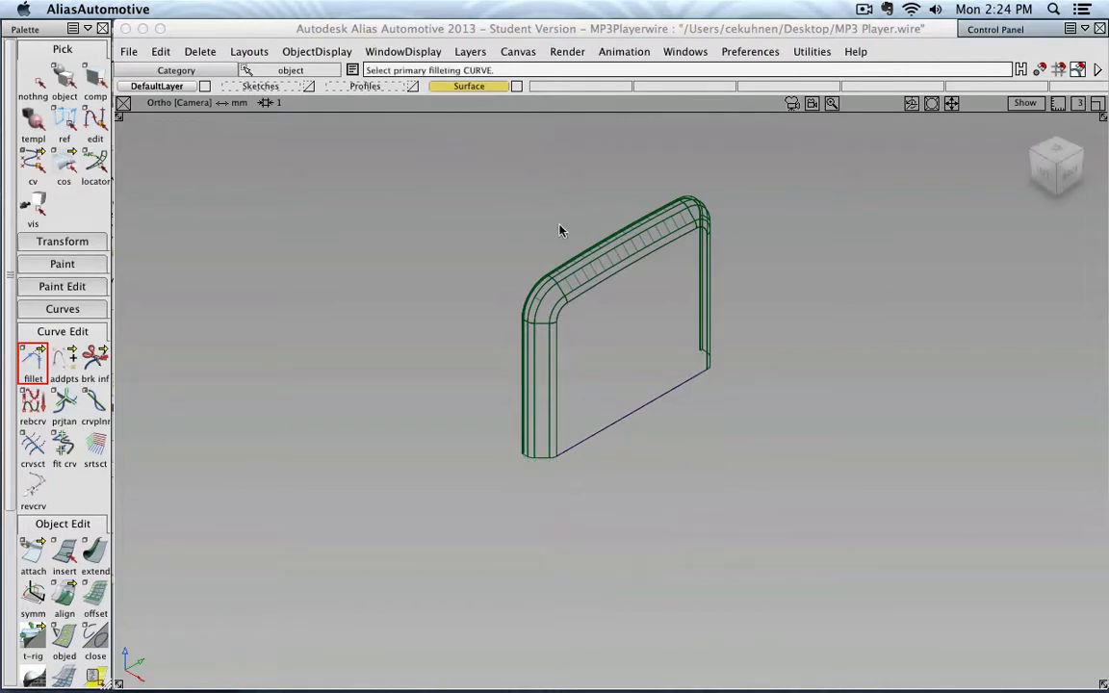
{"action": "left_click_drag", "start_coordinate": [662, 417], "coordinate": [452, 385], "text": "alt+shift"}
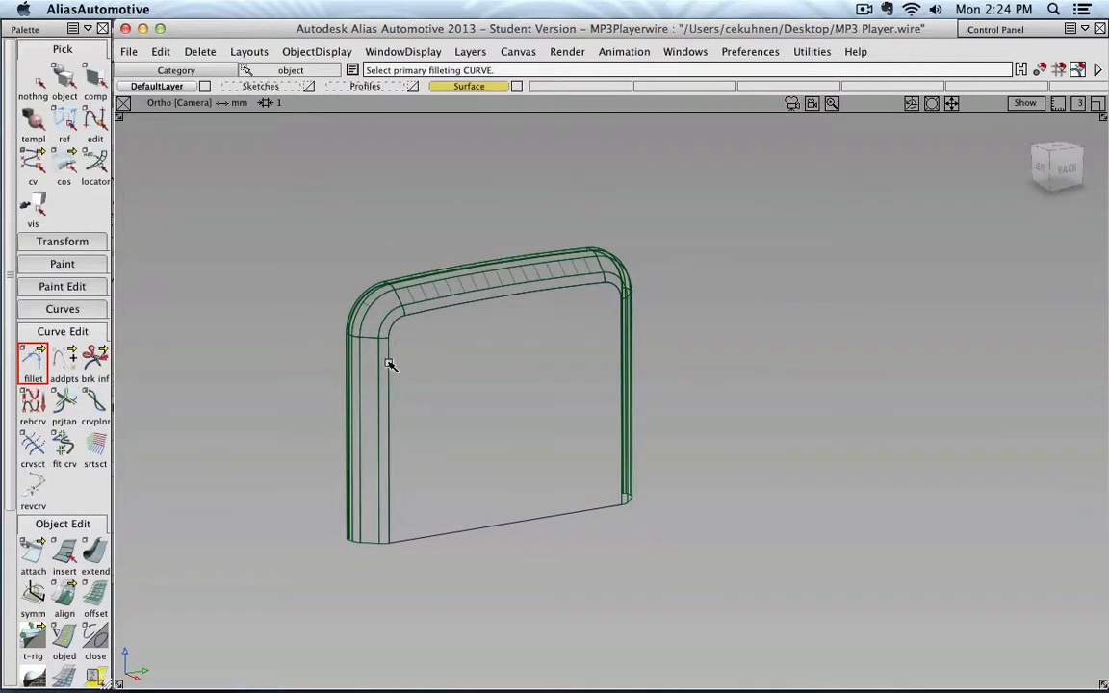
{"action": "left_click_drag", "start_coordinate": [735, 347], "coordinate": [482, 344], "text": "alt+shift"}
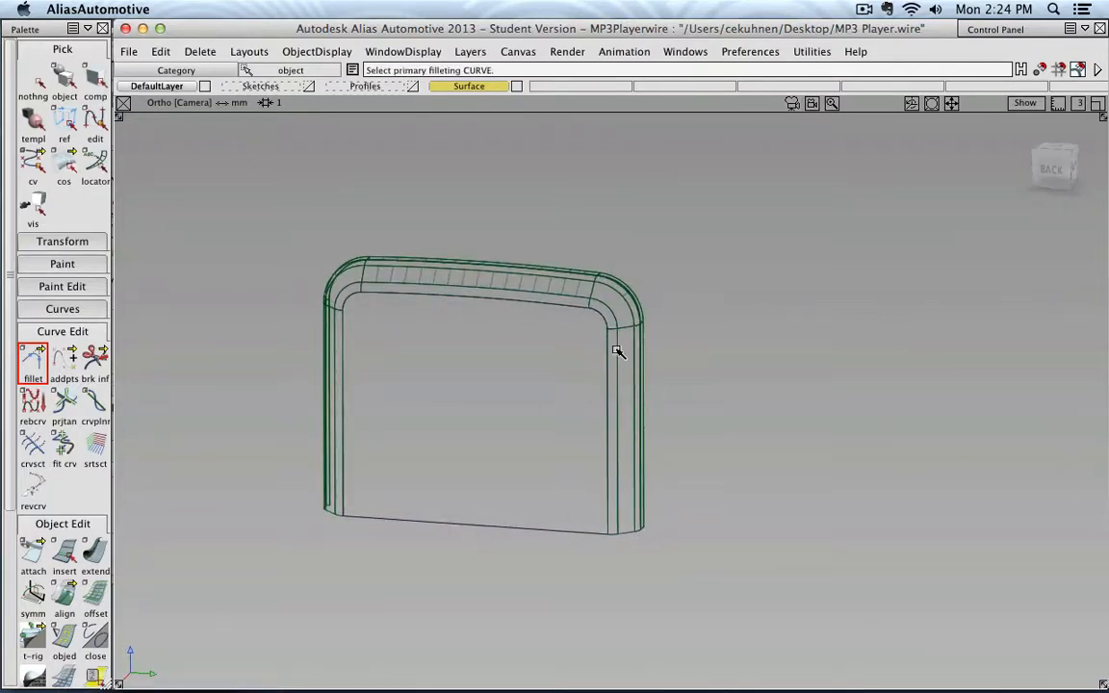
{"action": "left_click", "coordinate": [36, 76]}
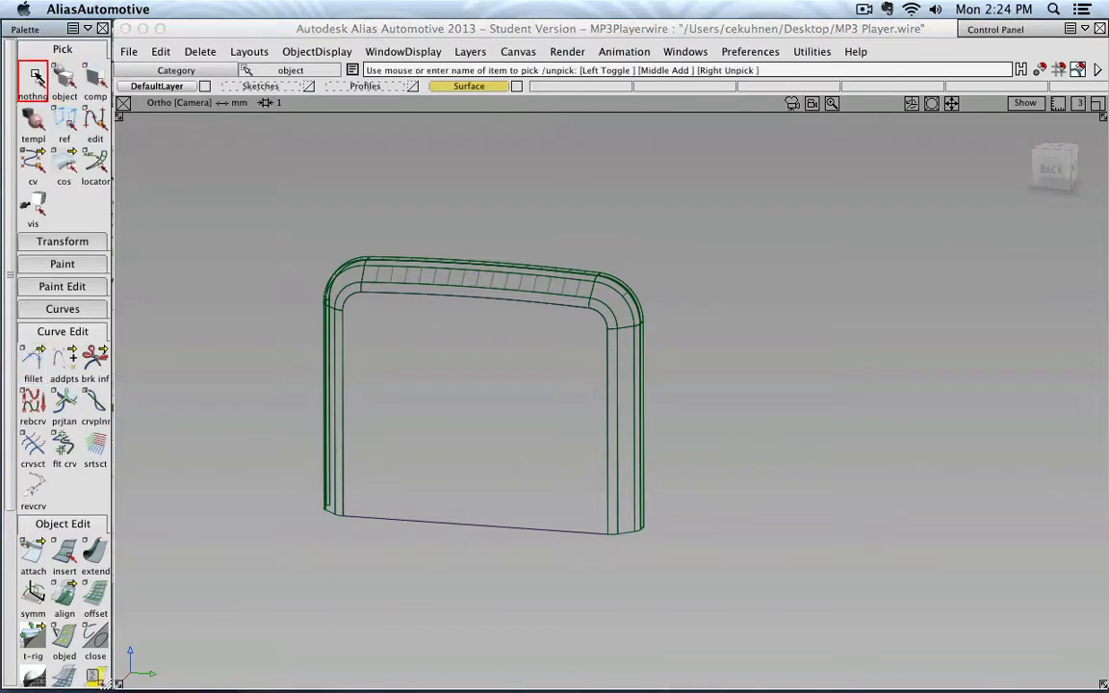
{"action": "left_click", "coordinate": [616, 354]}
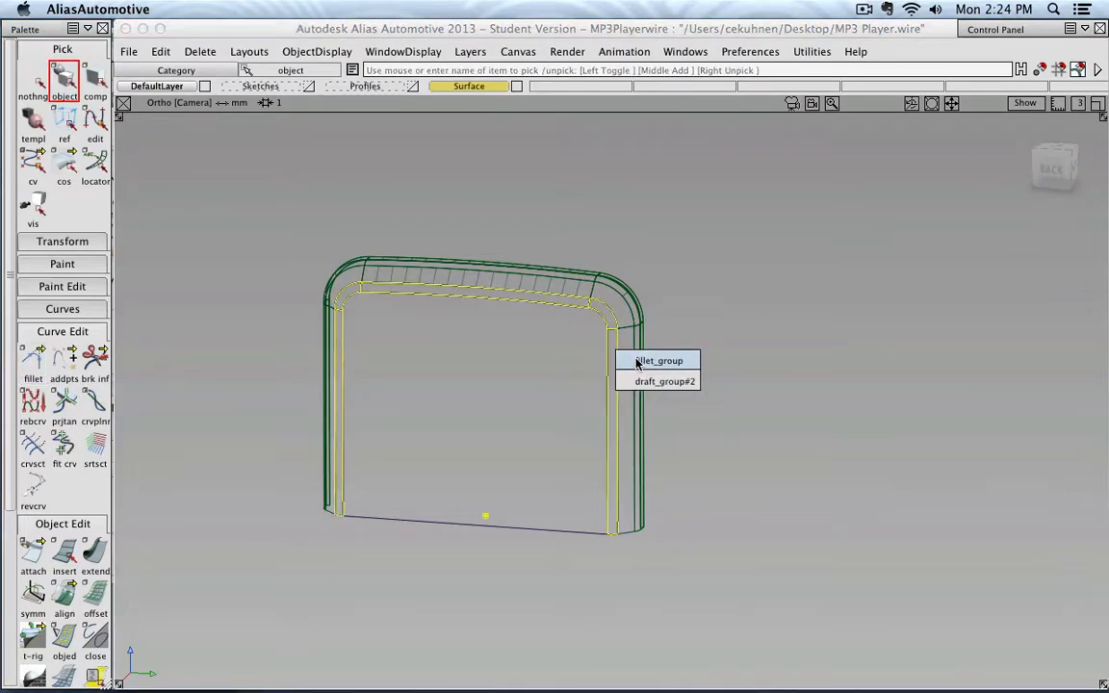
{"action": "left_click", "coordinate": [637, 362]}
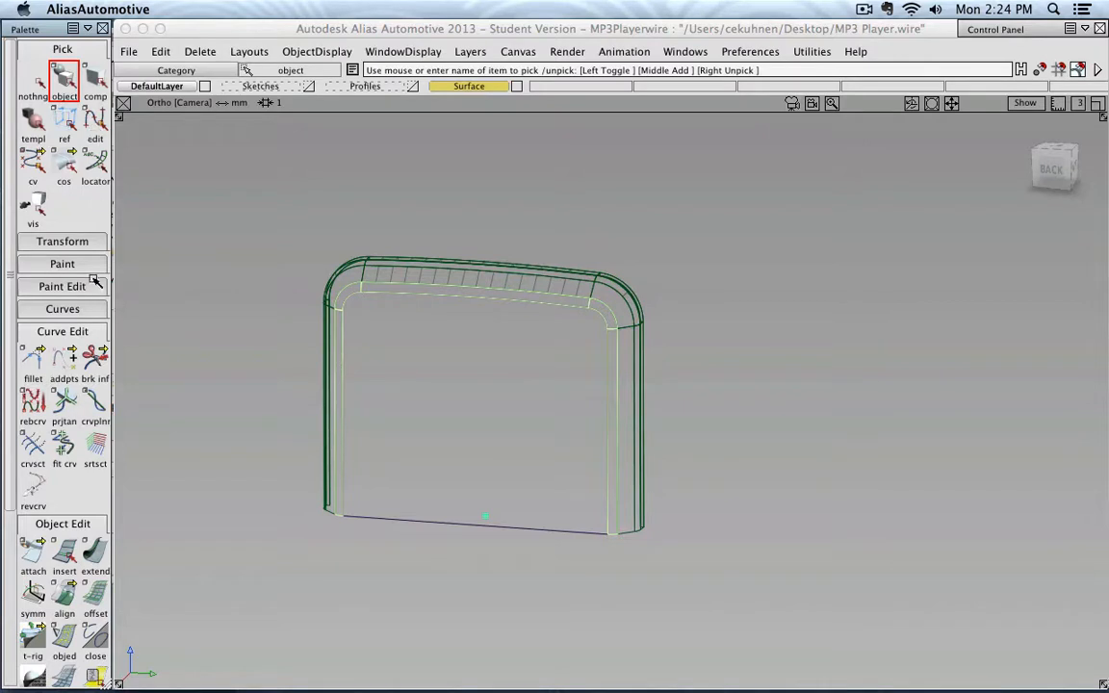
{"action": "left_click", "coordinate": [58, 527]}
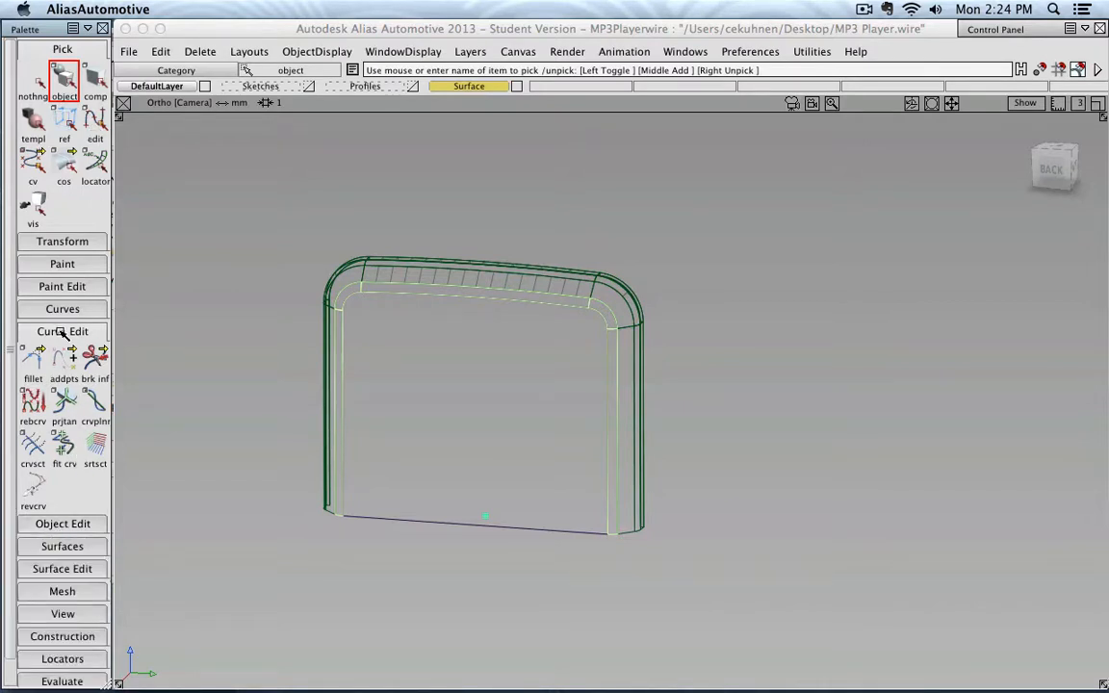
{"action": "left_click", "coordinate": [33, 361]}
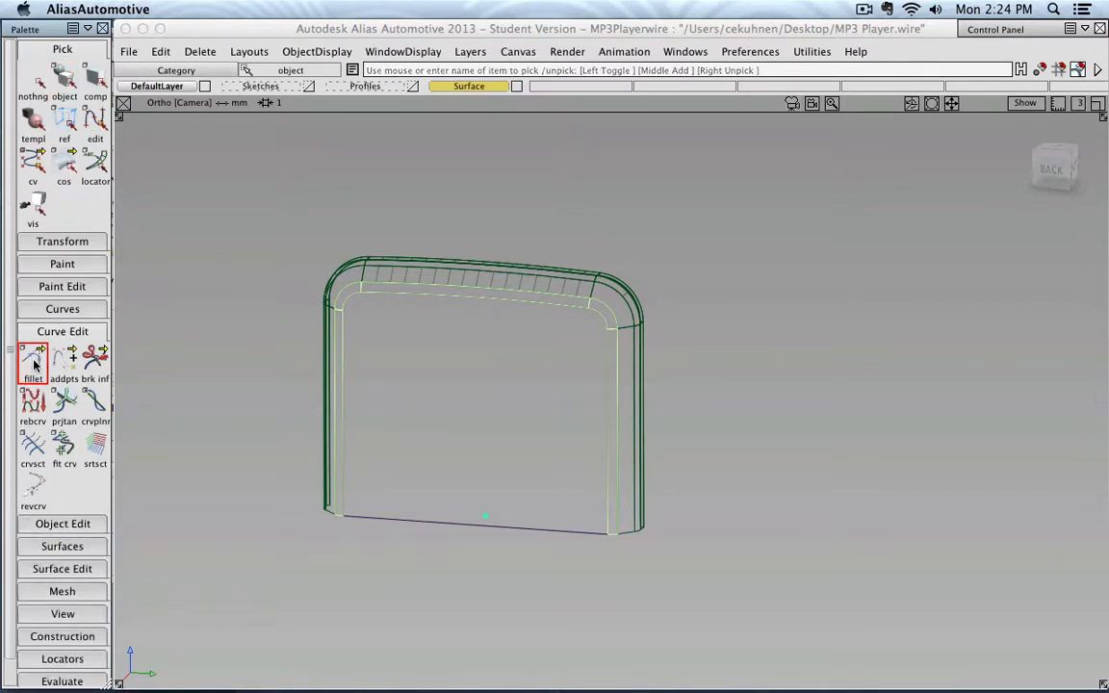
{"action": "left_click_drag", "start_coordinate": [33, 362], "coordinate": [62, 359]}
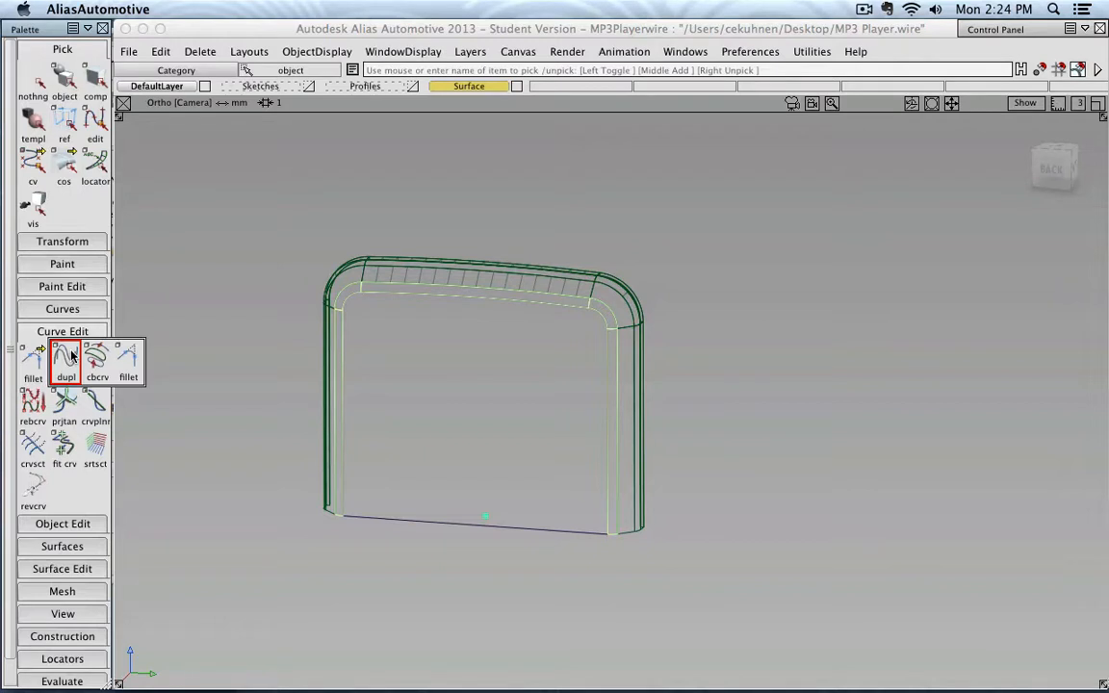
{"action": "left_click_drag", "start_coordinate": [69, 362], "coordinate": [65, 358]}
{"action": "left_click", "coordinate": [639, 411]}
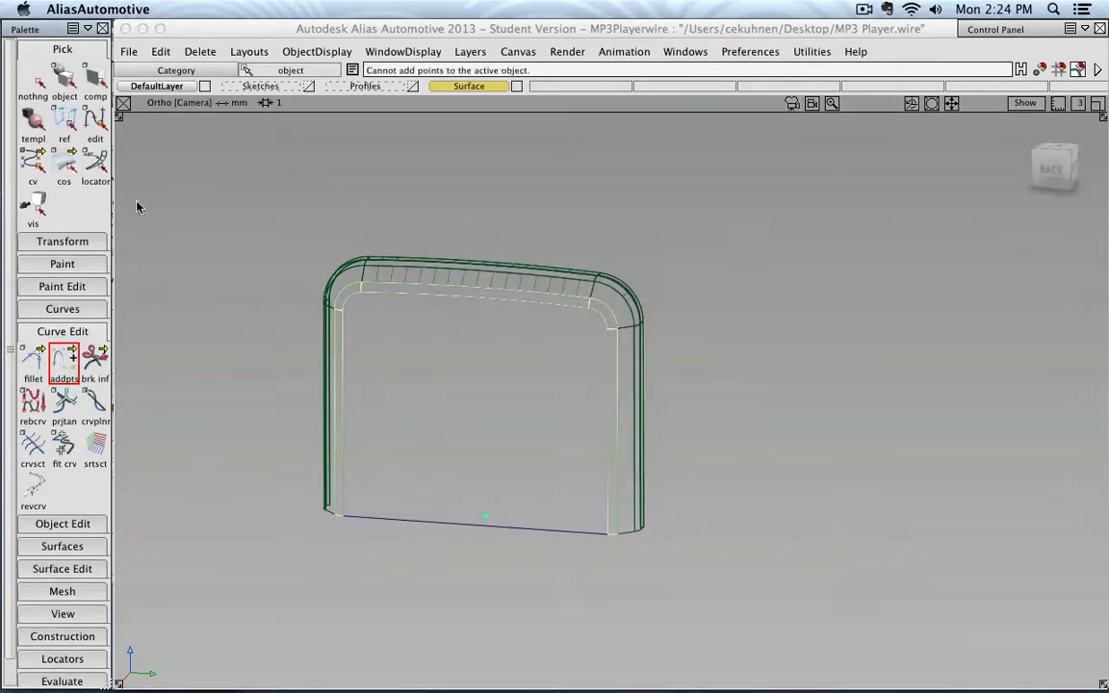
Step: Duplicate the upper inner fillet edge fillet_piece#3.V=0 as a curve, using the No rebuild type
{"action": "left_click_drag", "start_coordinate": [33, 362], "coordinate": [64, 358]}
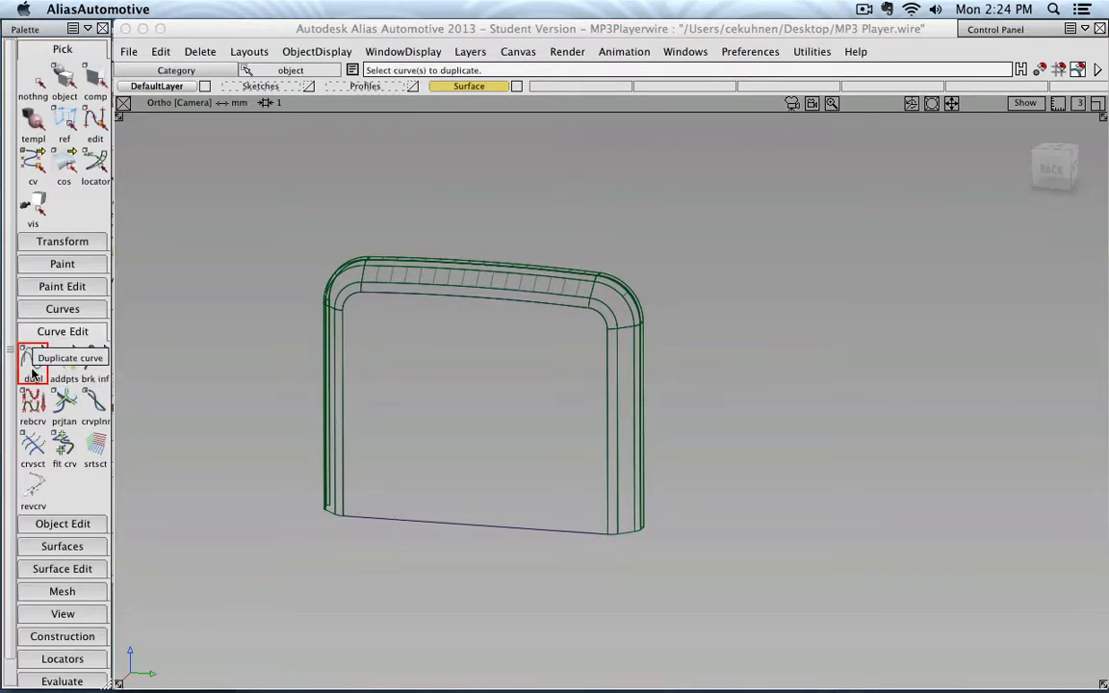
{"action": "double_click", "coordinate": [33, 369]}
{"action": "left_click_drag", "start_coordinate": [934, 38], "coordinate": [888, 194]}
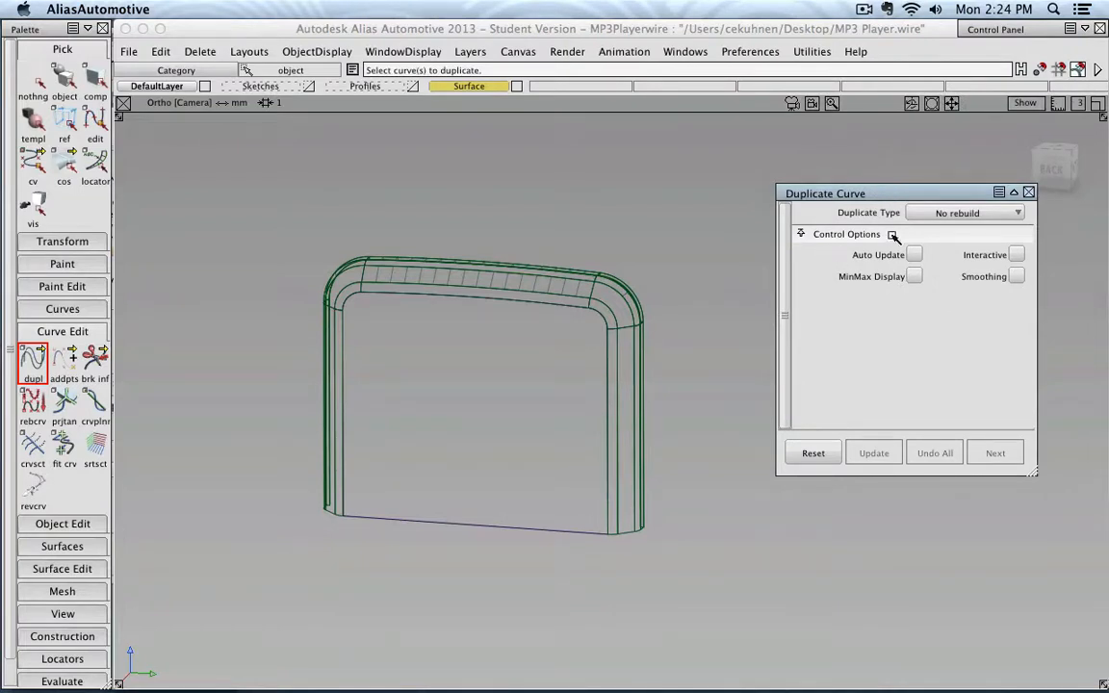
{"action": "left_click", "coordinate": [1028, 191]}
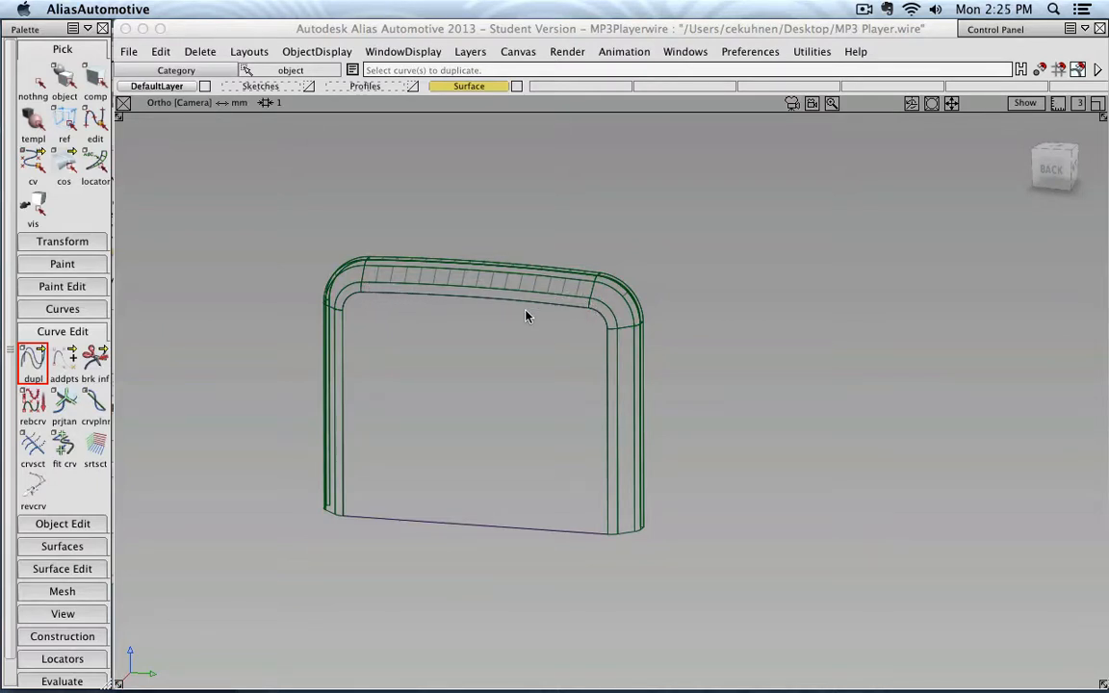
{"action": "left_click", "coordinate": [473, 304]}
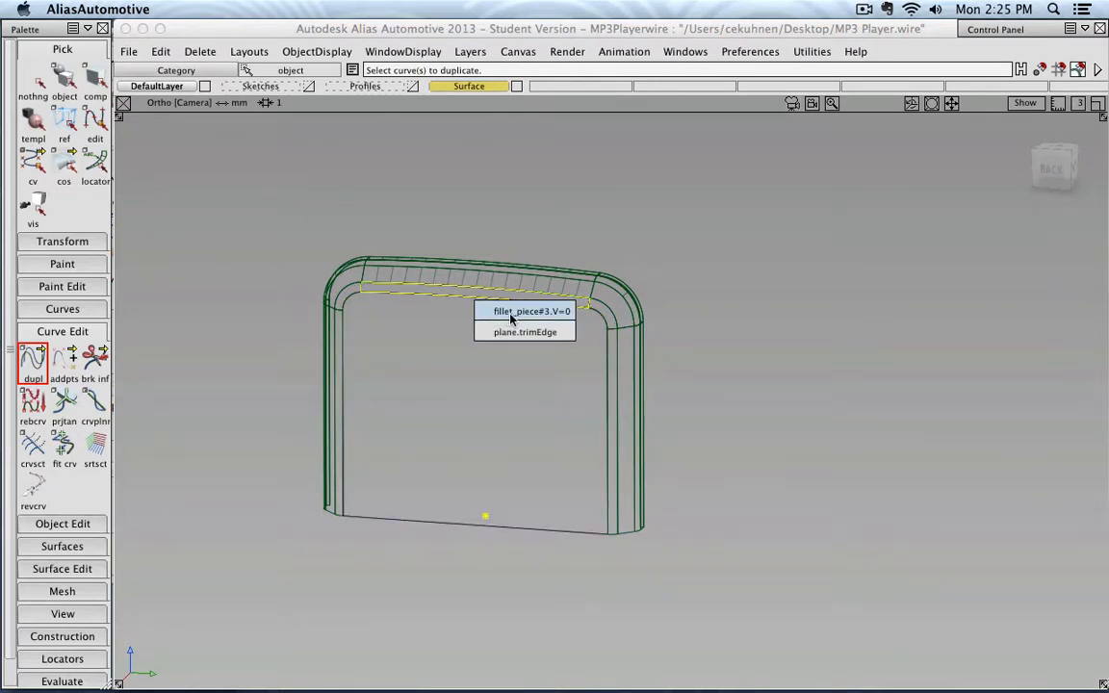
{"action": "left_click", "coordinate": [511, 318]}
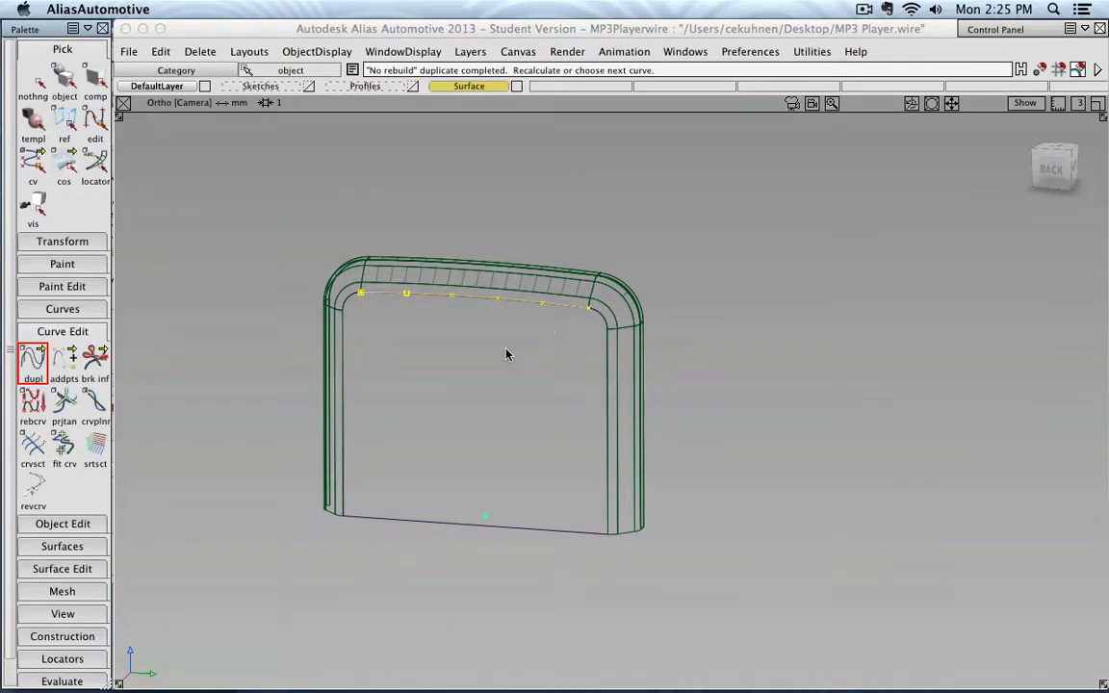
Step: Duplicate the two vertical inner fillet edges, fillet_piece#5.V=0 and fillet_piece.V=0, as curves
{"action": "left_click", "coordinate": [611, 354]}
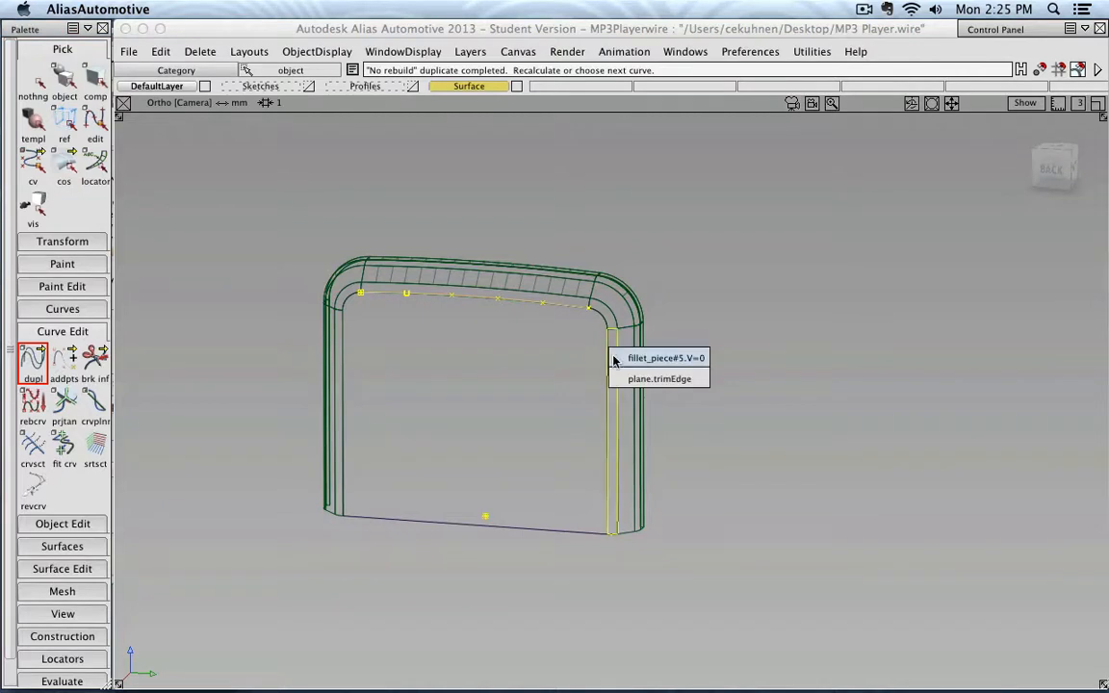
{"action": "left_click", "coordinate": [636, 358]}
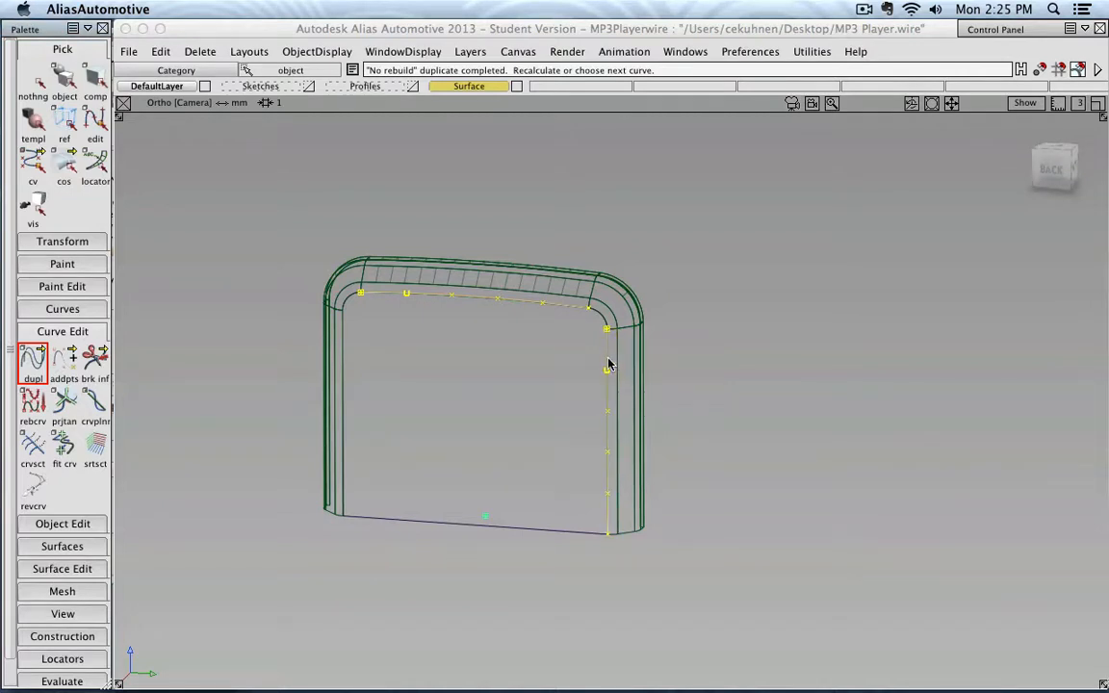
{"action": "left_click_drag", "start_coordinate": [218, 400], "coordinate": [441, 402], "text": "alt+shift"}
{"action": "left_click", "coordinate": [402, 391]}
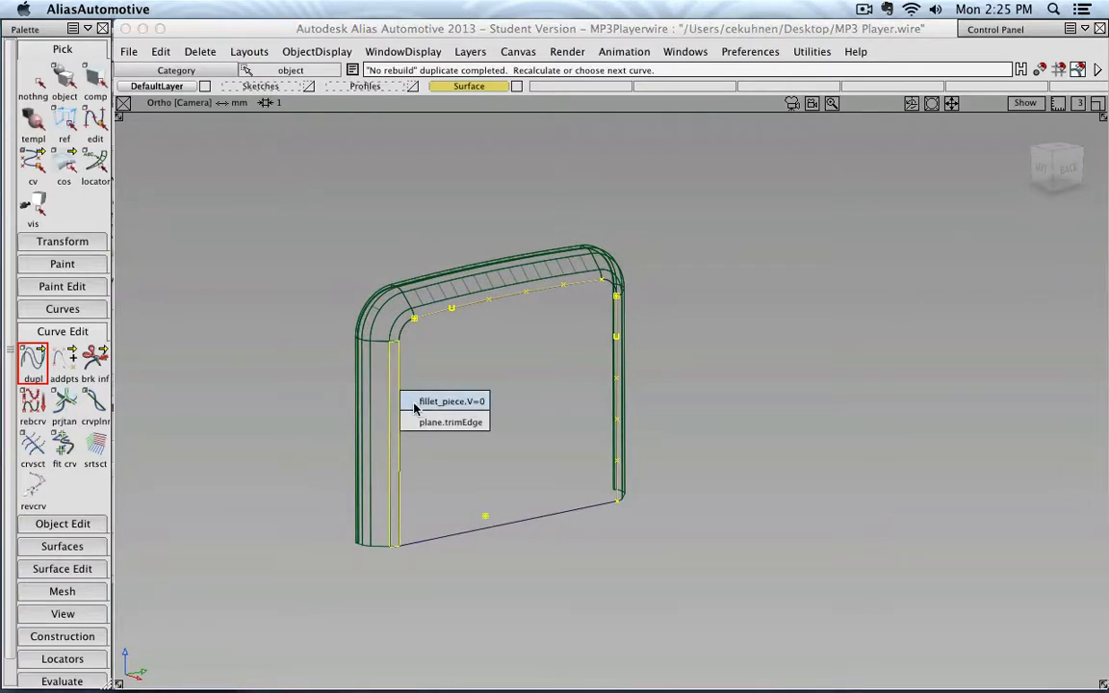
{"action": "left_click", "coordinate": [413, 408]}
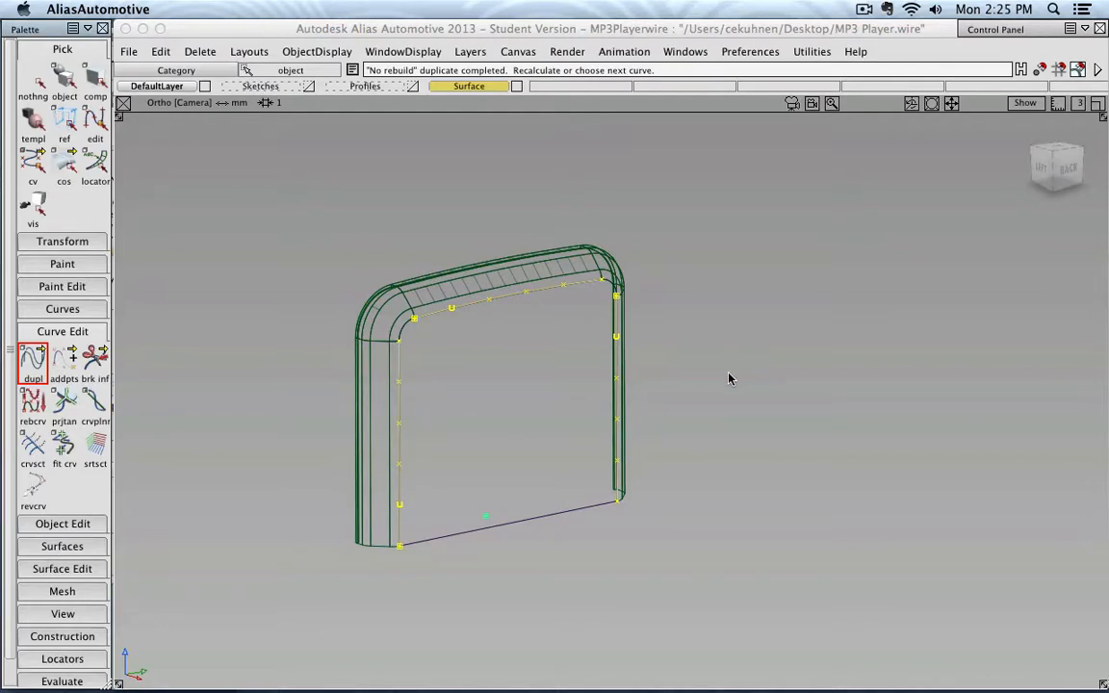
Step: Switch to the back view and create a new layer named Interface
{"action": "left_click", "coordinate": [1064, 169]}
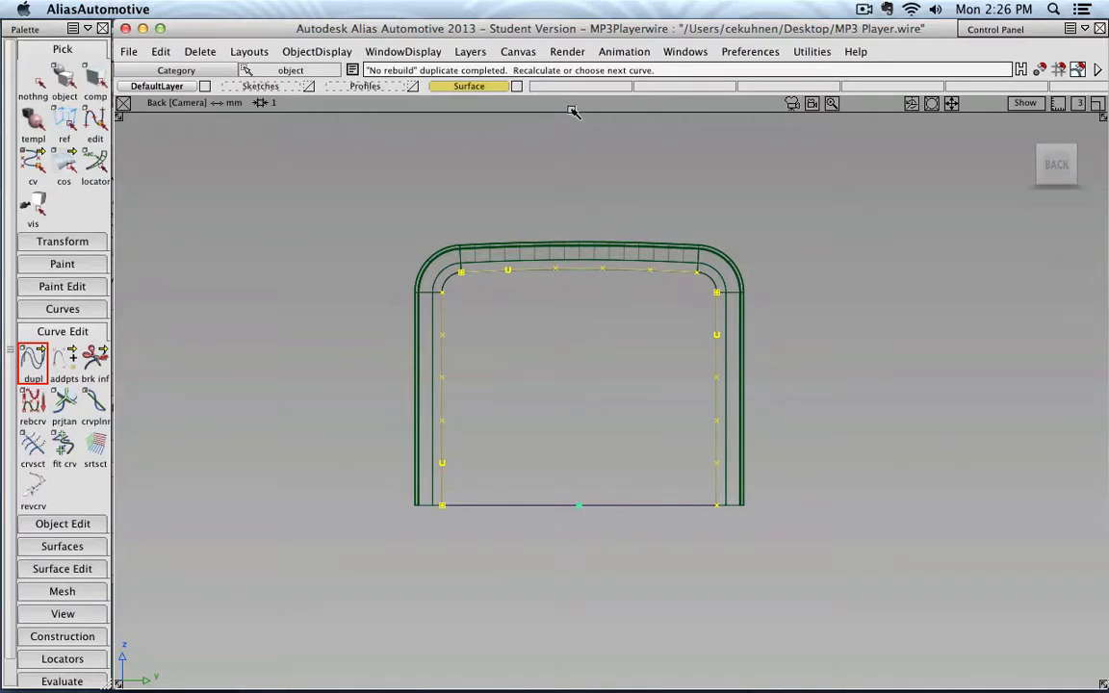
{"action": "left_click", "coordinate": [470, 51]}
{"action": "left_click", "coordinate": [472, 71]}
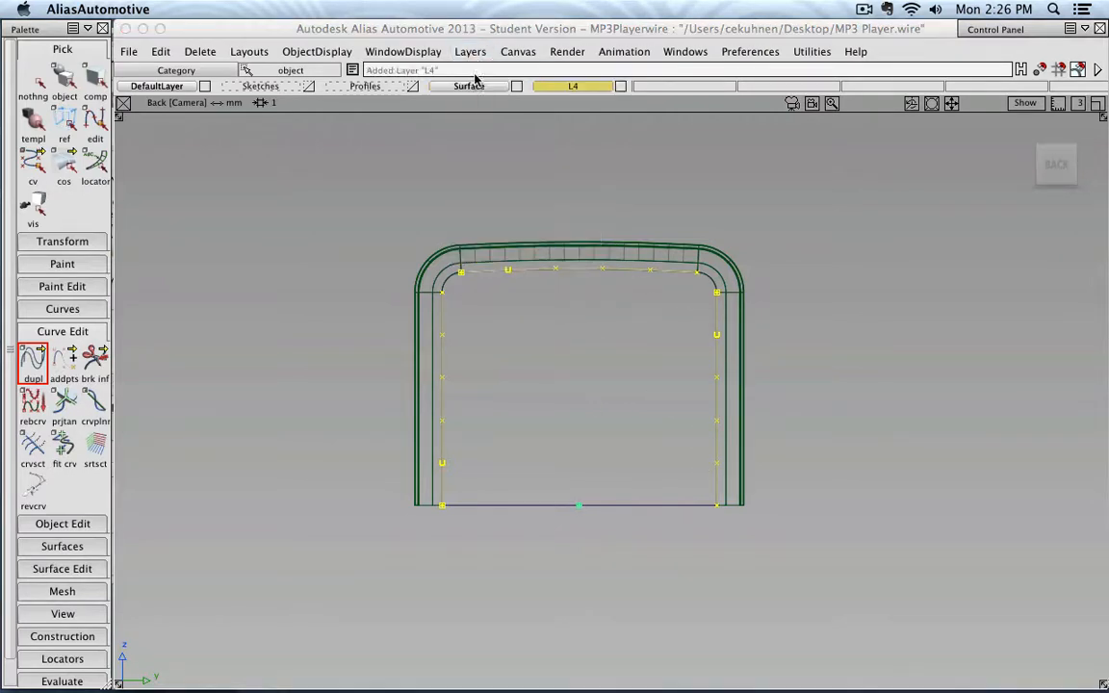
{"action": "left_click", "coordinate": [575, 87]}
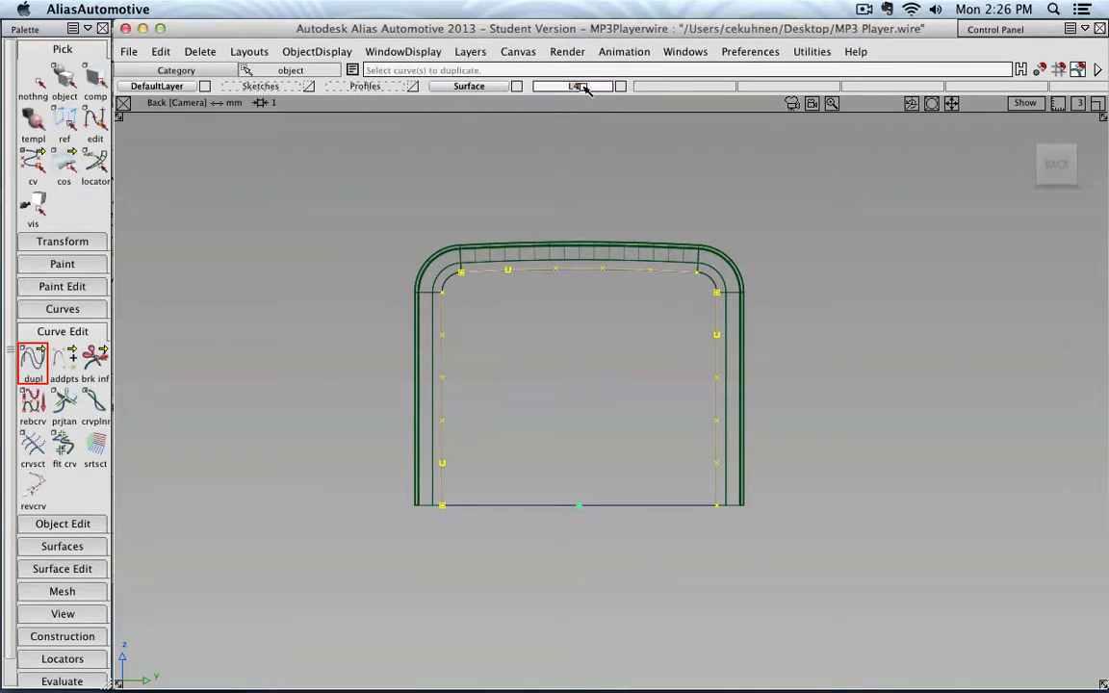
{"action": "type", "text": "IntFace"}
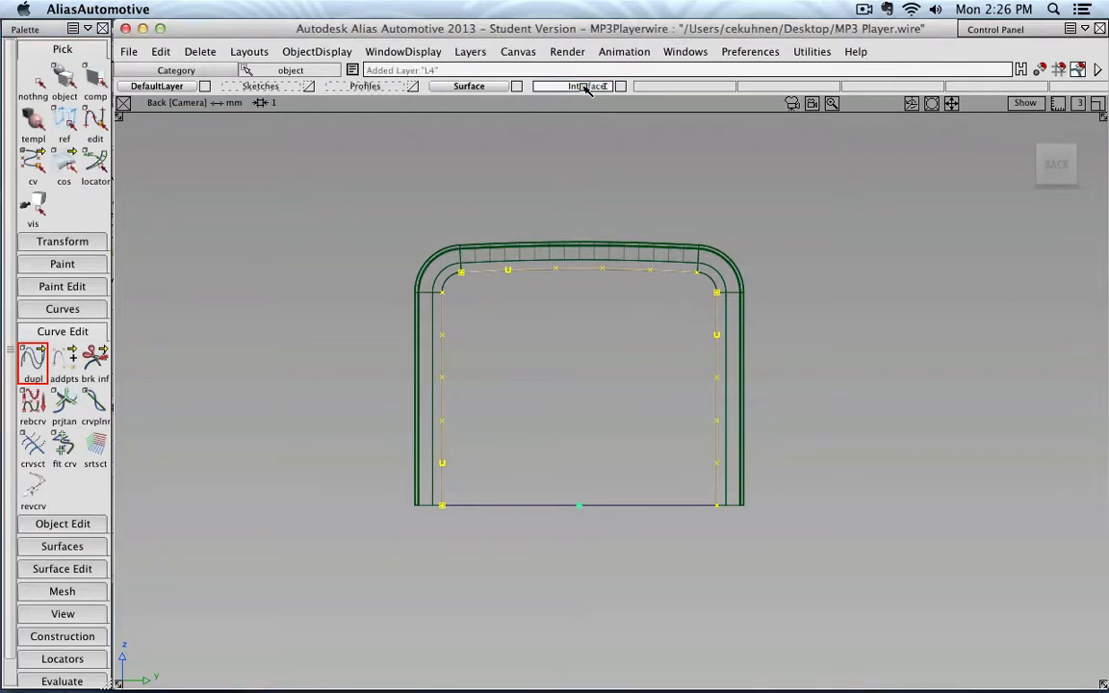
{"action": "type", "text": "terface"}
{"action": "key", "text": "Return"}
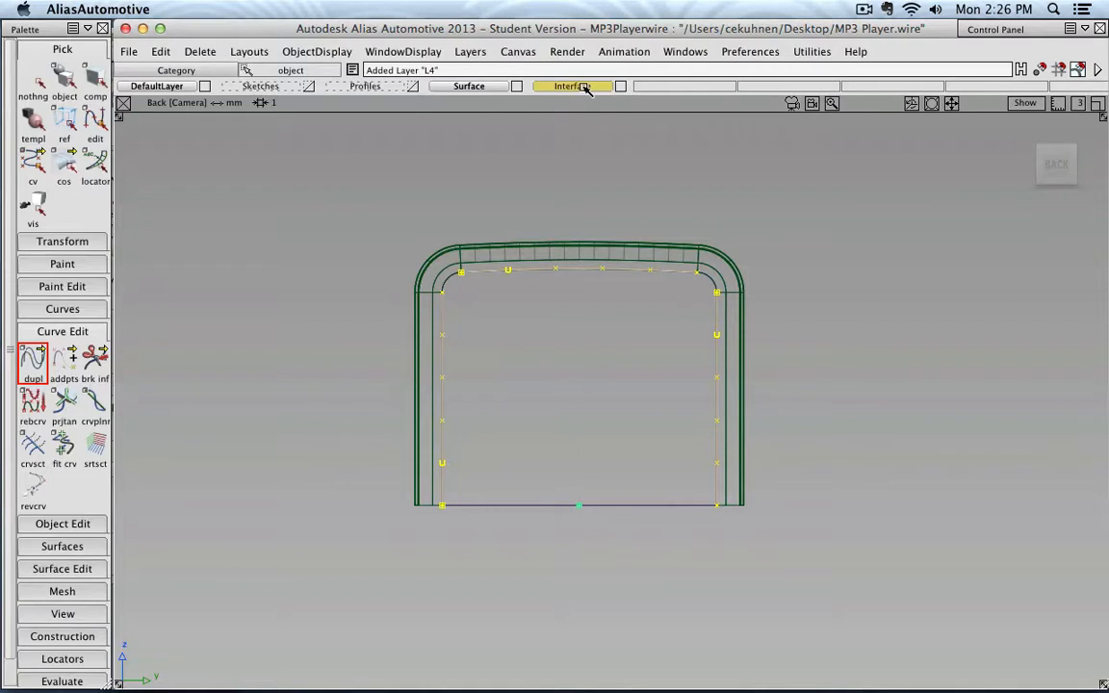
Step: Assign the three duplicated edge curves to the Interface layer and hide the Surface layer
{"action": "left_click", "coordinate": [584, 87]}
{"action": "left_click", "coordinate": [603, 167]}
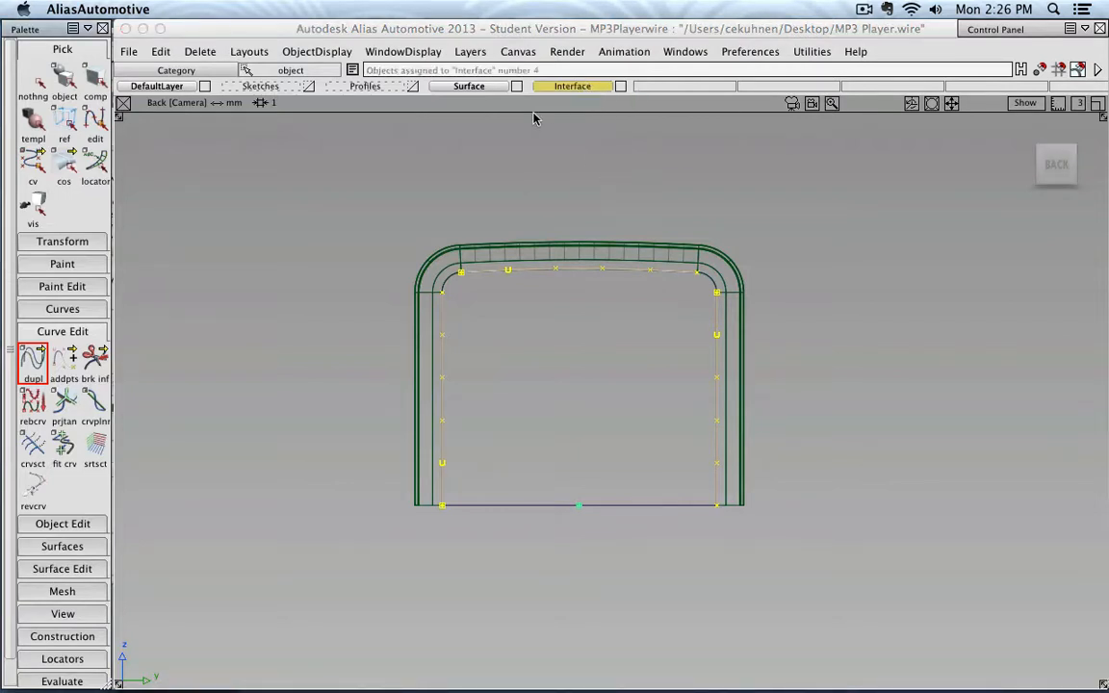
{"action": "left_click", "coordinate": [516, 87]}
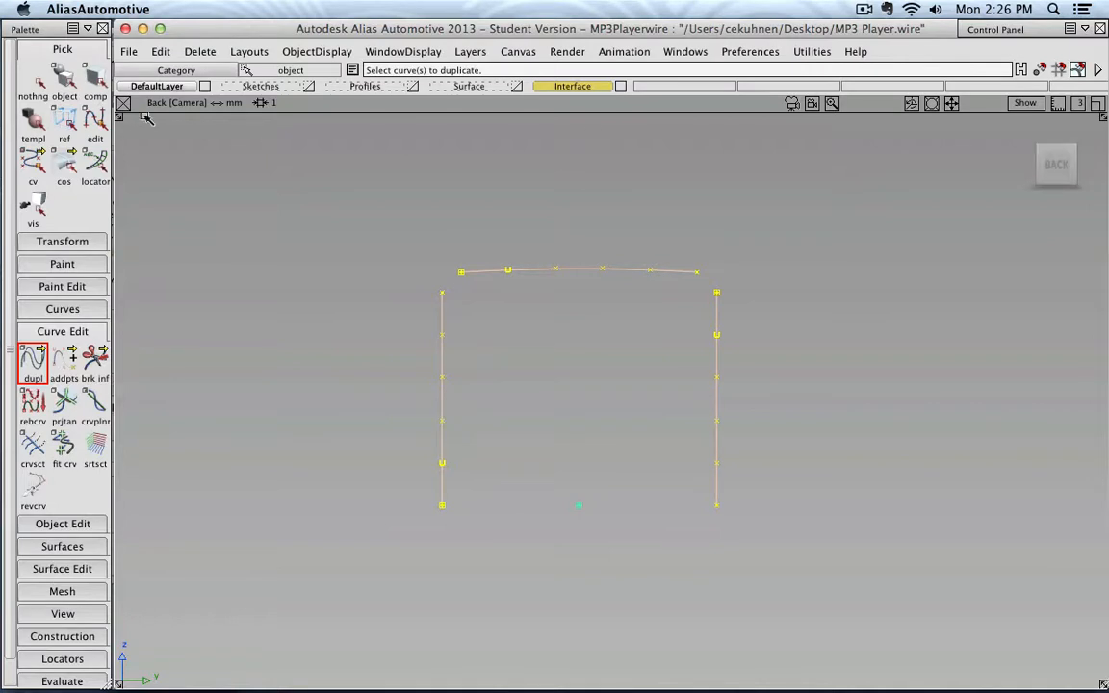
Step: Clear the curve selection, switch to the front view and show the Sketches layer behind the curves
{"action": "left_click", "coordinate": [34, 80]}
{"action": "left_click", "coordinate": [59, 77]}
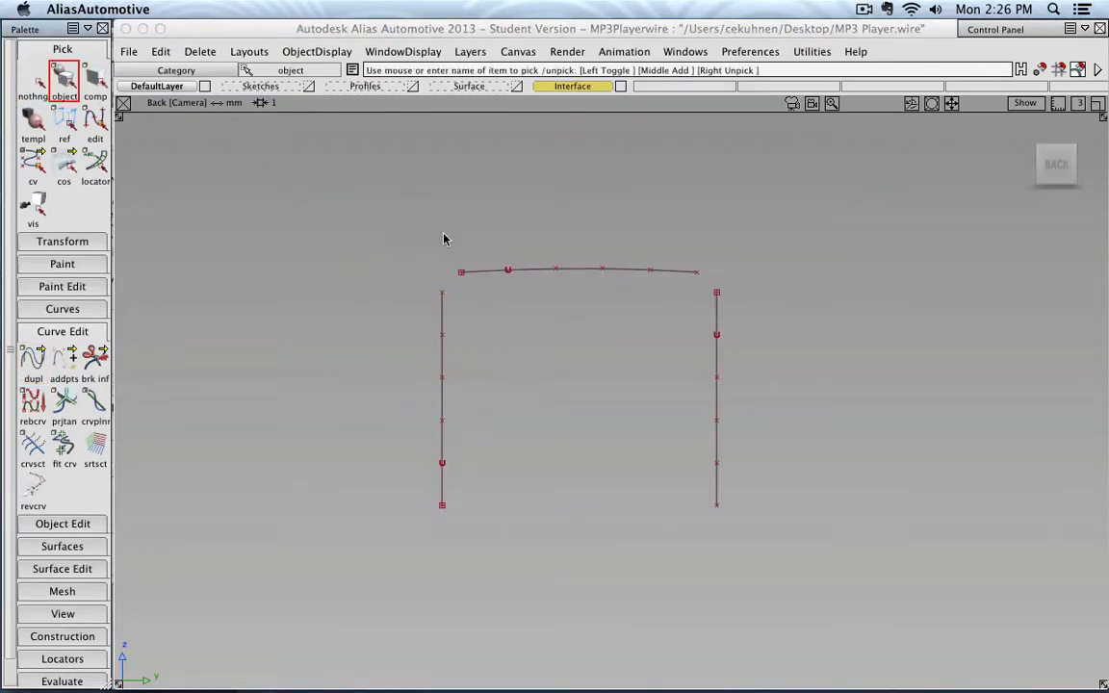
{"action": "mouse_move", "coordinate": [1068, 162]}
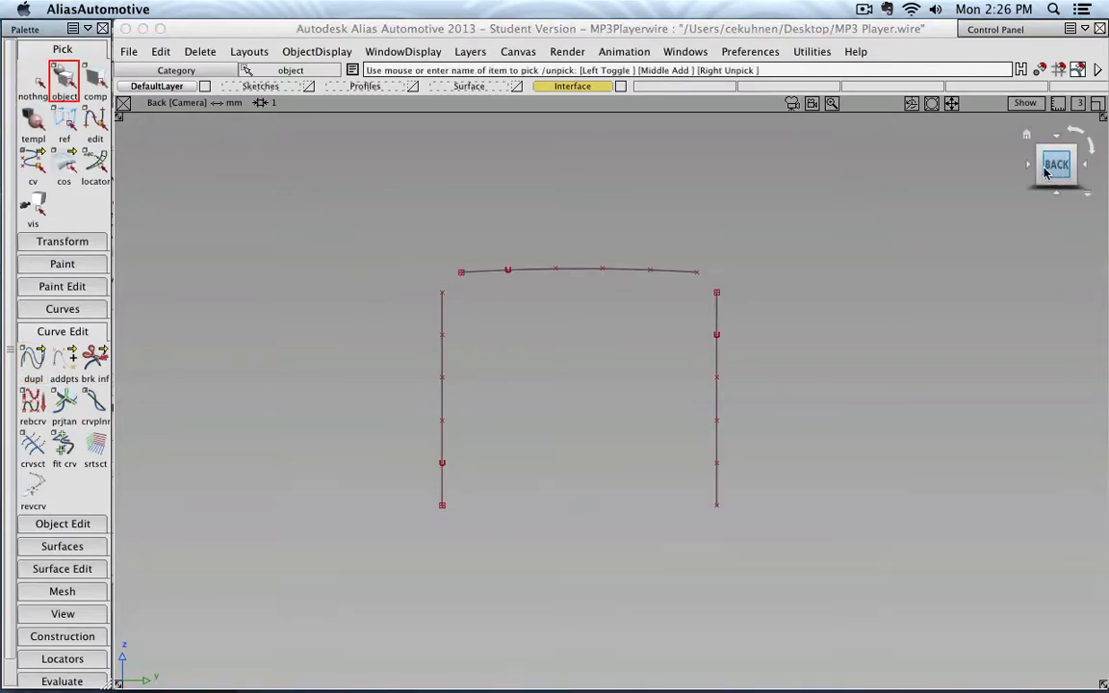
{"action": "left_click", "coordinate": [1029, 167]}
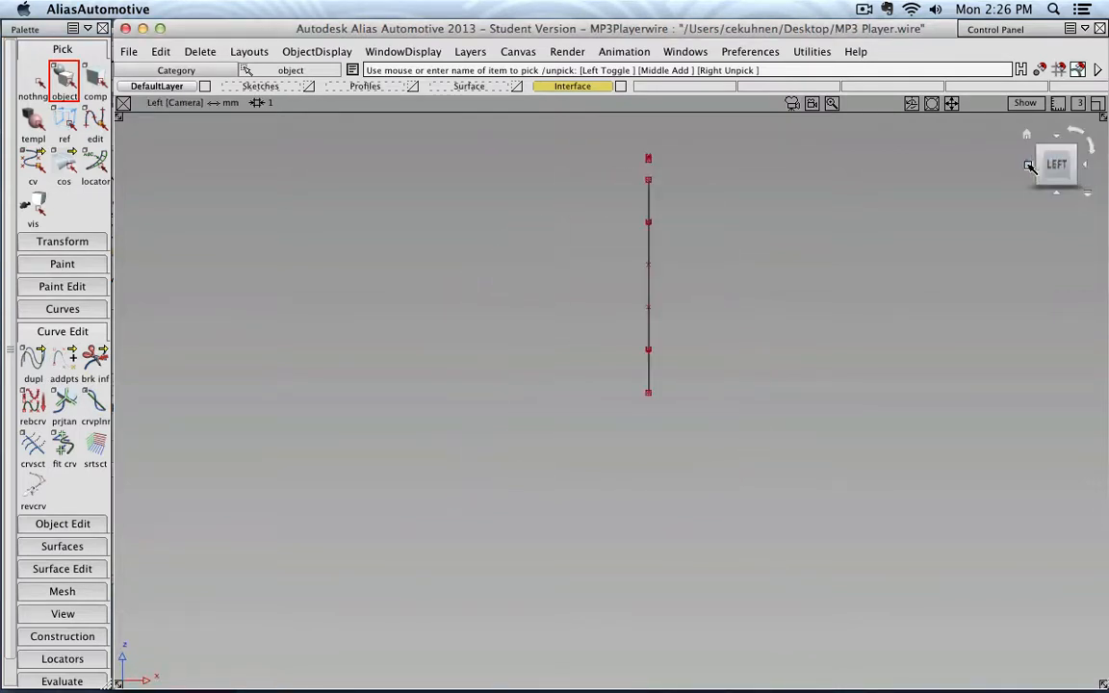
{"action": "left_click", "coordinate": [260, 86]}
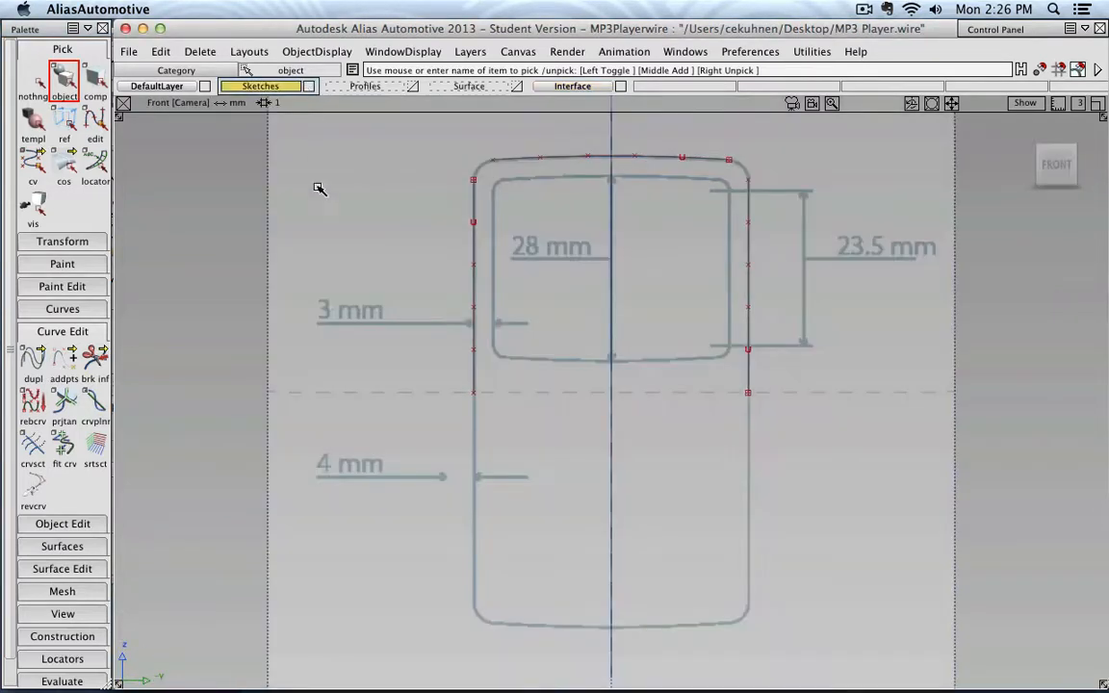
{"action": "middle_click_drag", "start_coordinate": [411, 203], "coordinate": [343, 288], "text": "alt+shift"}
{"action": "left_click", "coordinate": [382, 291]}
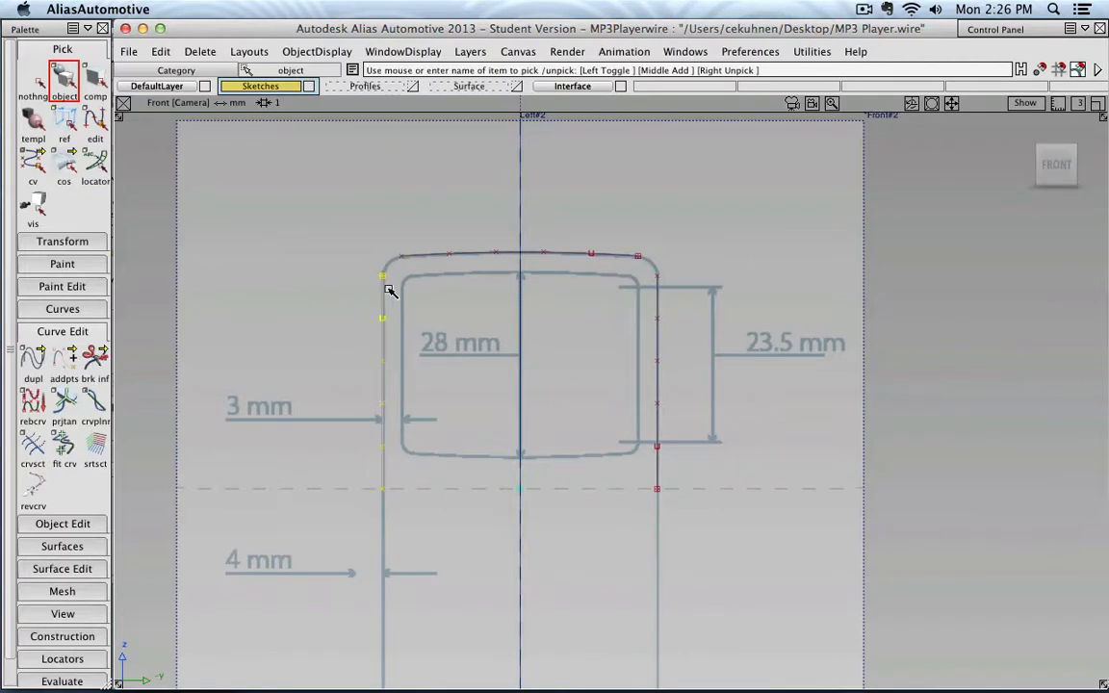
{"action": "left_click", "coordinate": [477, 256]}
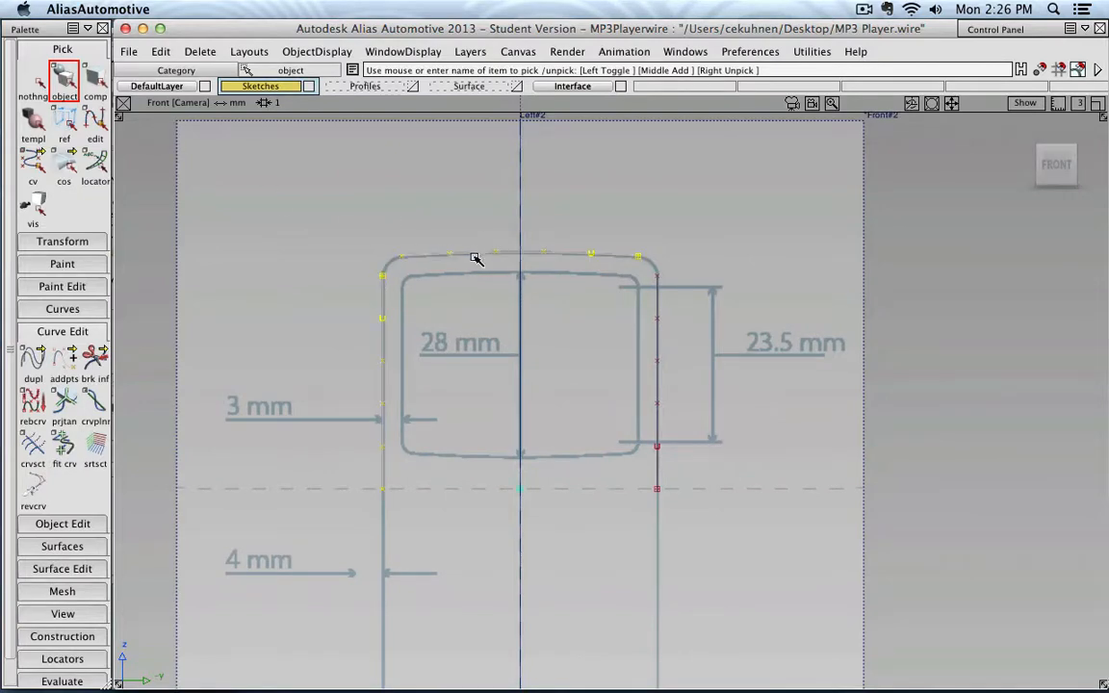
{"action": "left_click", "coordinate": [664, 298]}
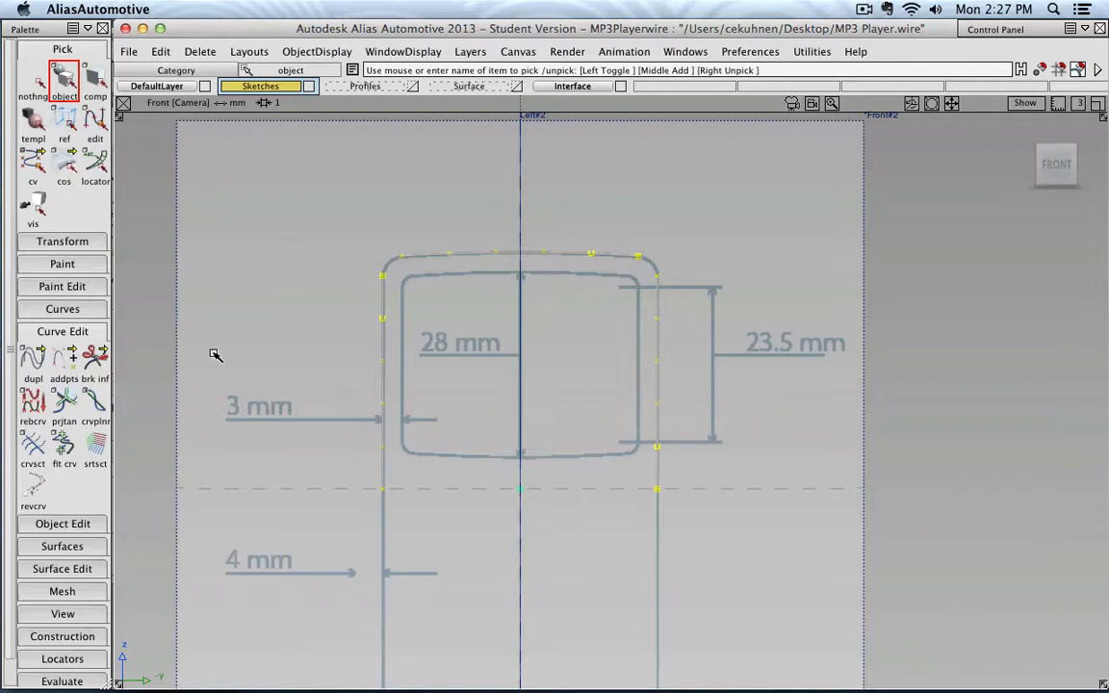
{"action": "left_click", "coordinate": [22, 80]}
{"action": "left_click", "coordinate": [64, 80]}
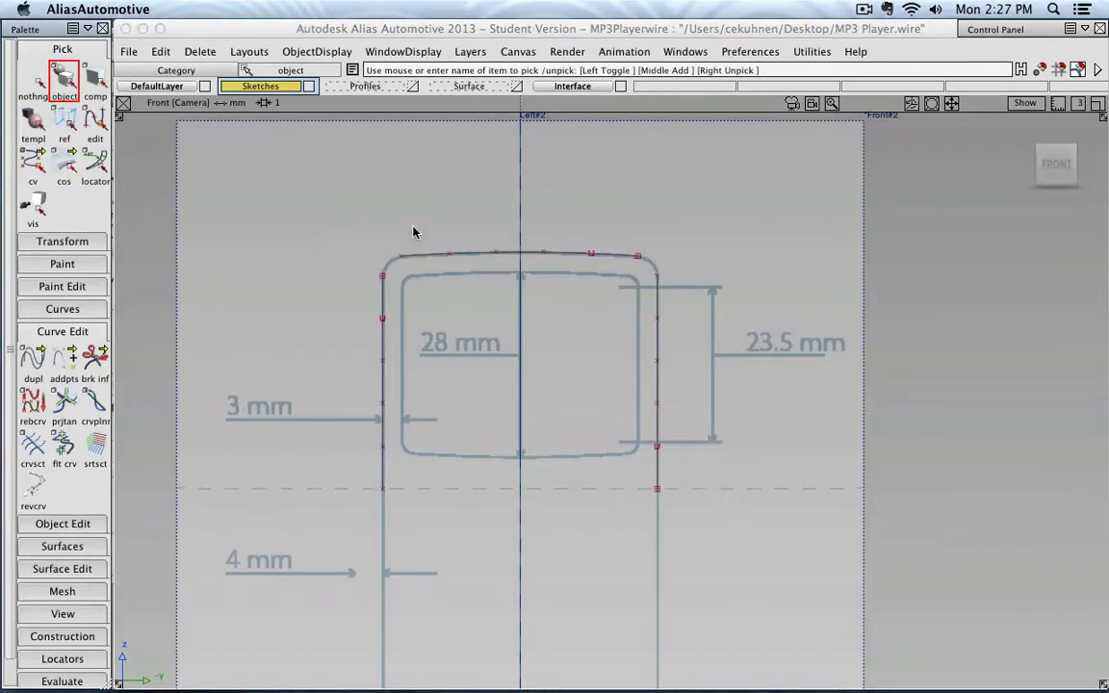
Step: Set the Duplicate Object options for the top curve to XYZ space with a Z scaling of -1
{"action": "left_click", "coordinate": [474, 257]}
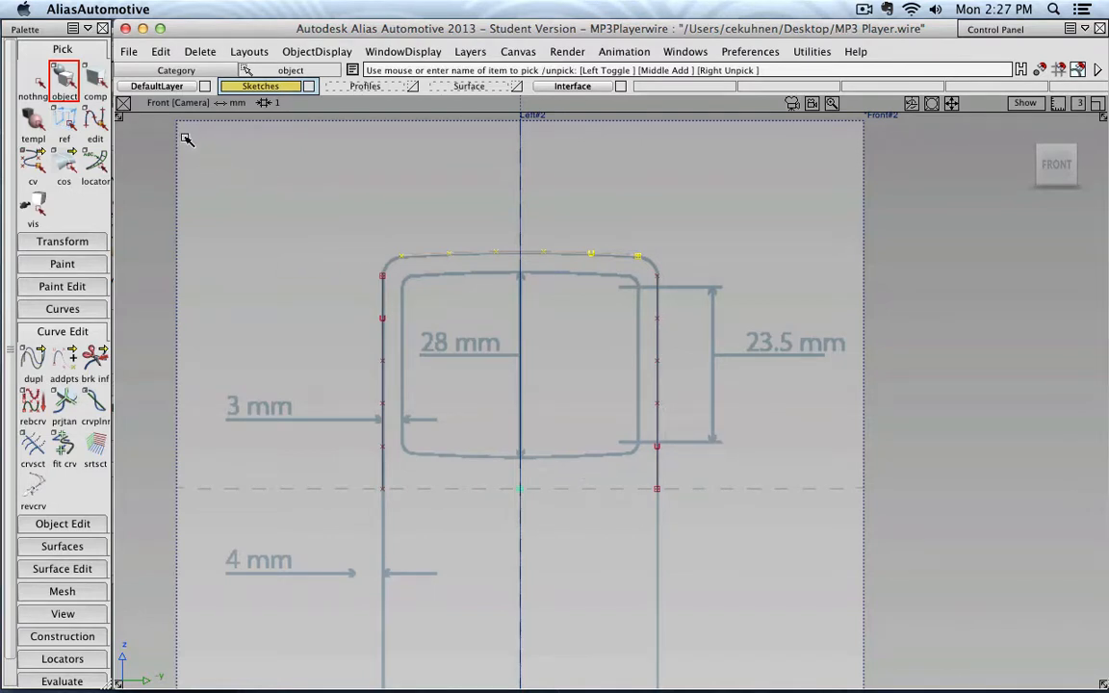
{"action": "left_click", "coordinate": [161, 52]}
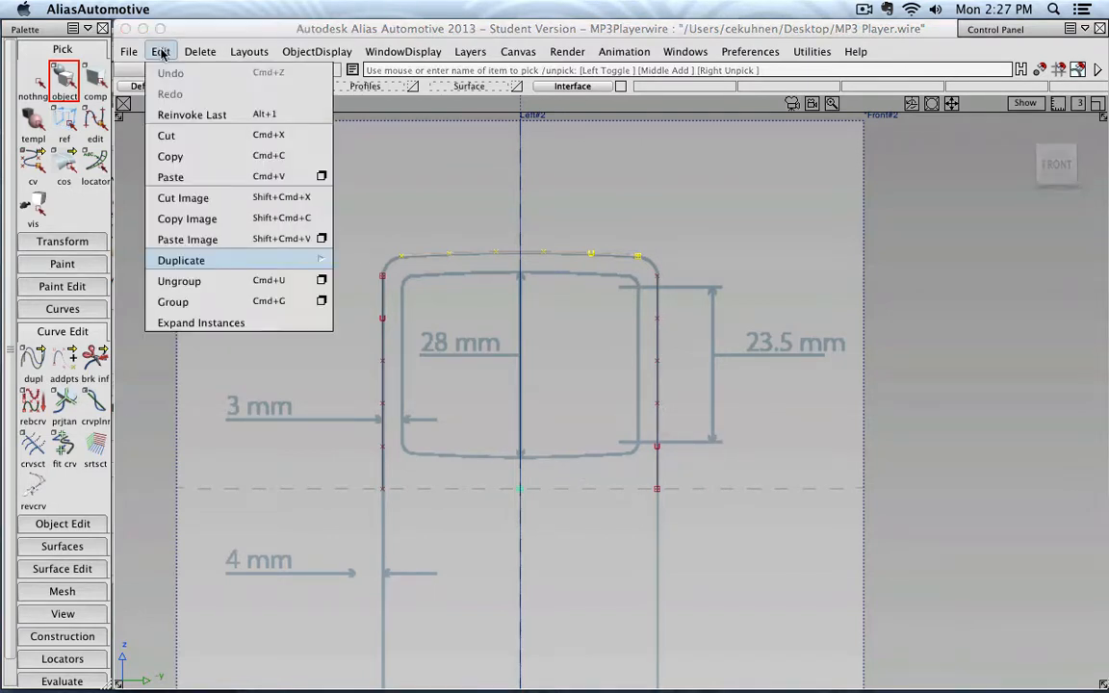
{"action": "mouse_move", "coordinate": [193, 266]}
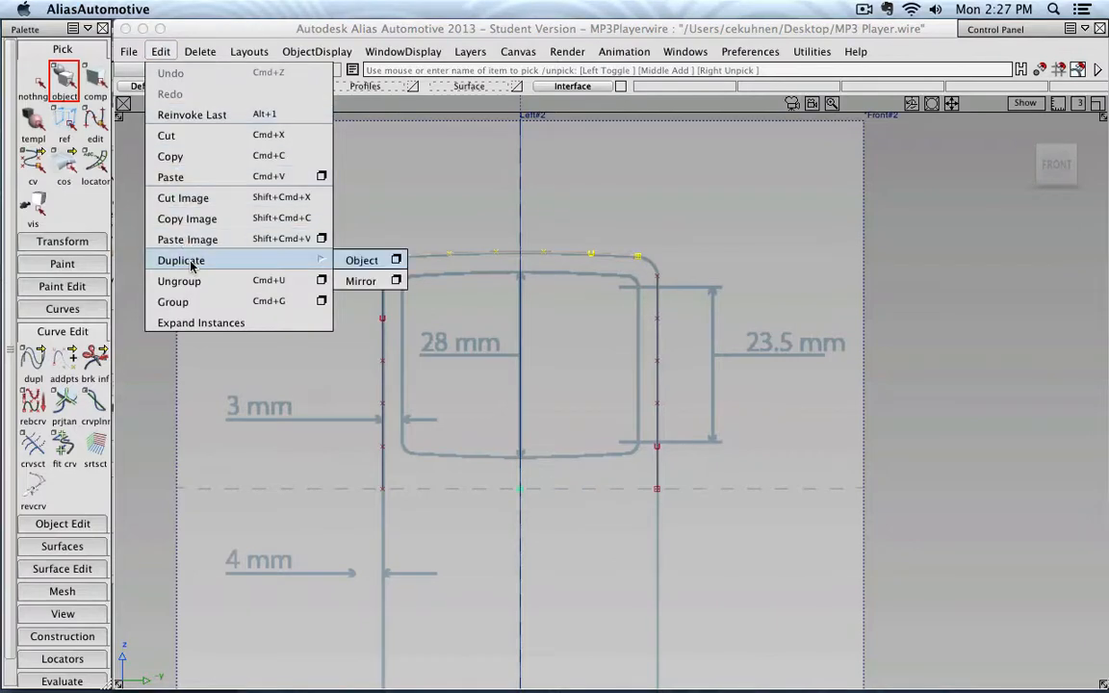
{"action": "left_click", "coordinate": [397, 261]}
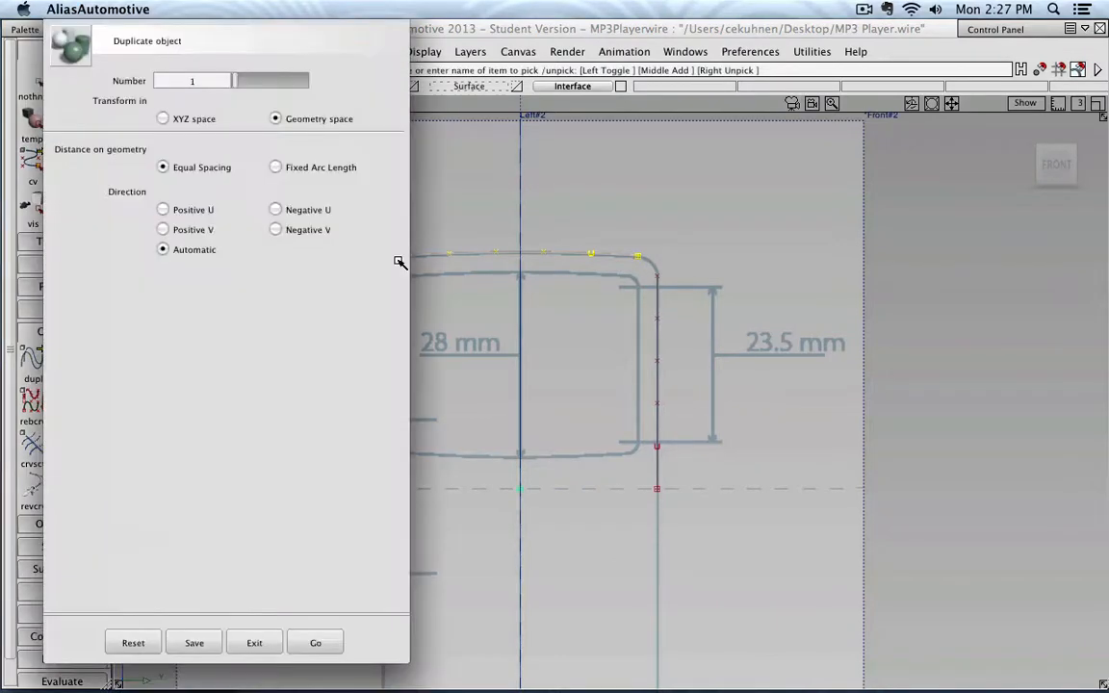
{"action": "left_click", "coordinate": [162, 117]}
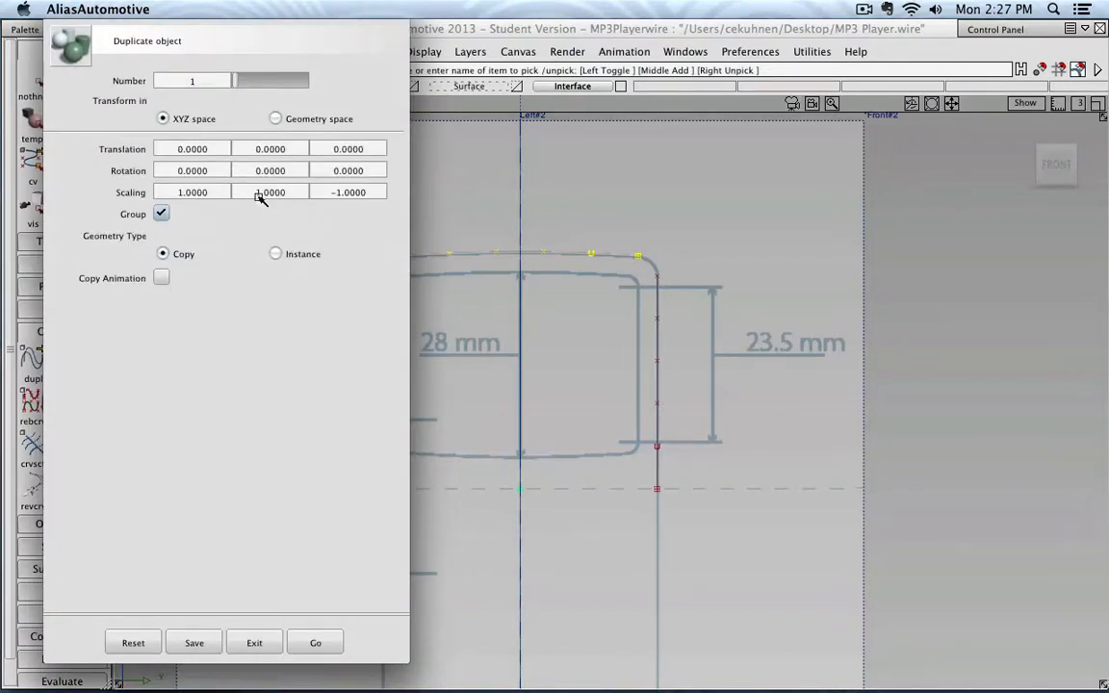
{"action": "left_click", "coordinate": [357, 192]}
{"action": "key", "text": "BackSpace"}
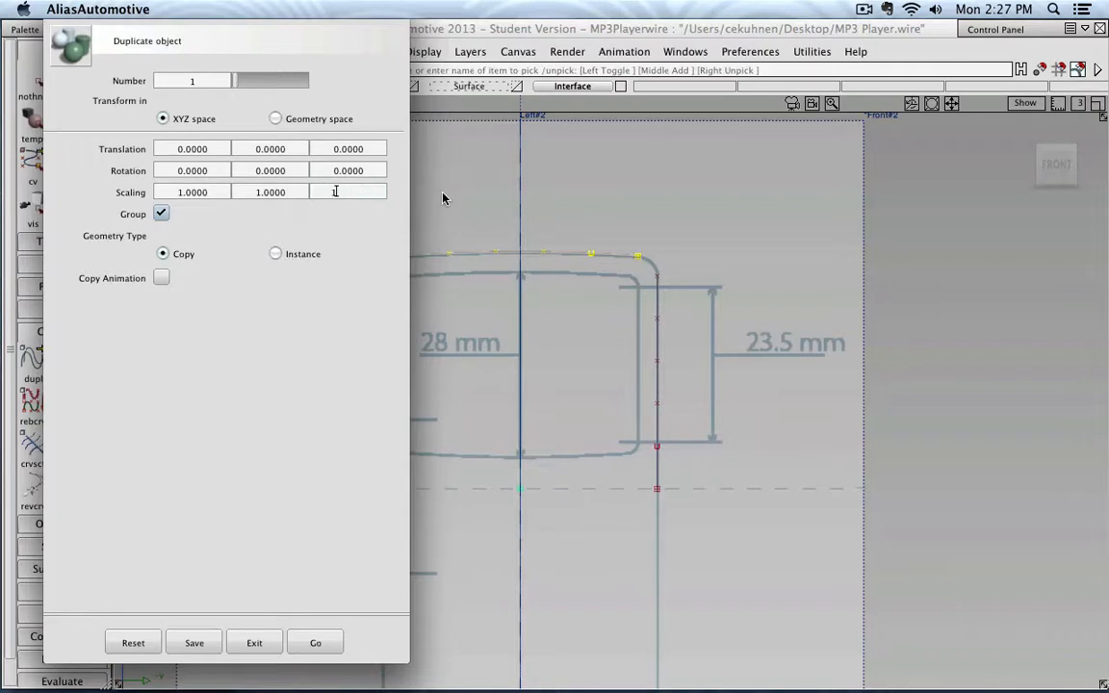
{"action": "type", "text": "1"}
{"action": "key", "text": "Return"}
{"action": "type", "text": "-"}
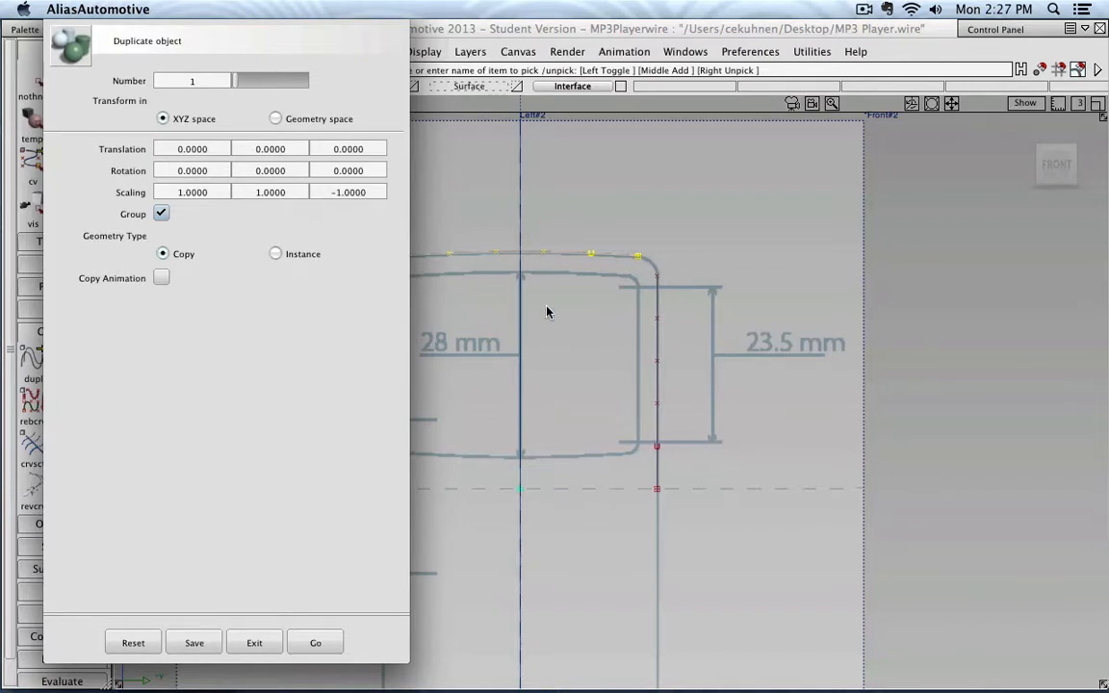
Step: Create the vertically flipped duplicate of the top curve at the body's lower end
{"action": "scroll", "coordinate": [547, 311], "scroll_direction": "down", "scroll_amount": 5}
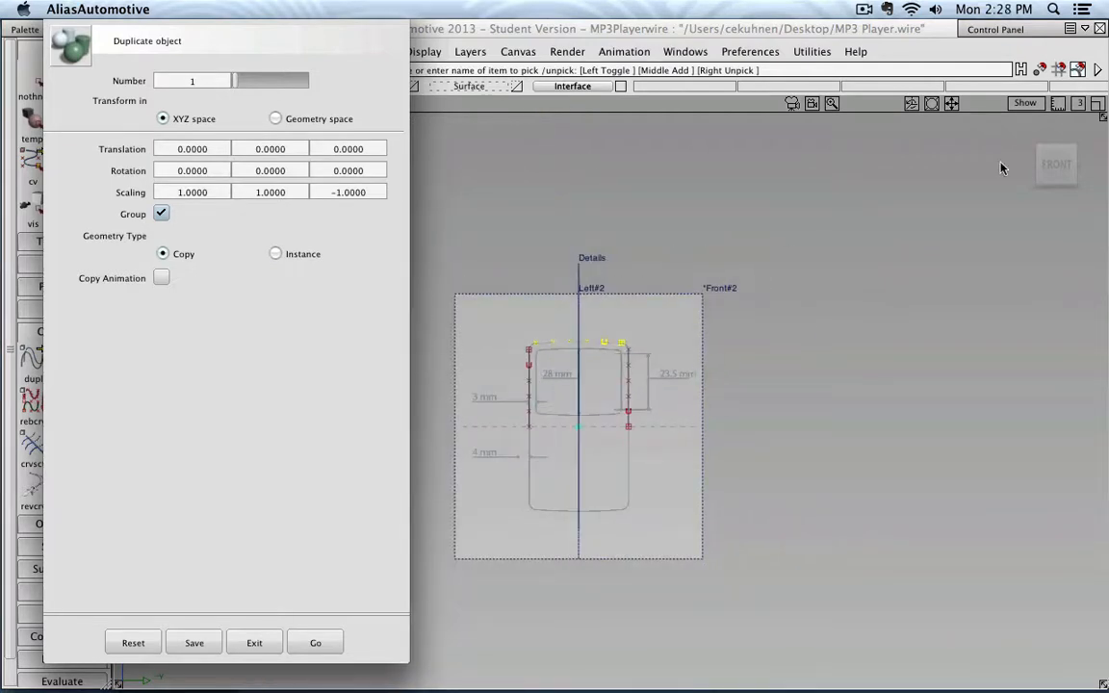
{"action": "key", "text": "shift+alt"}
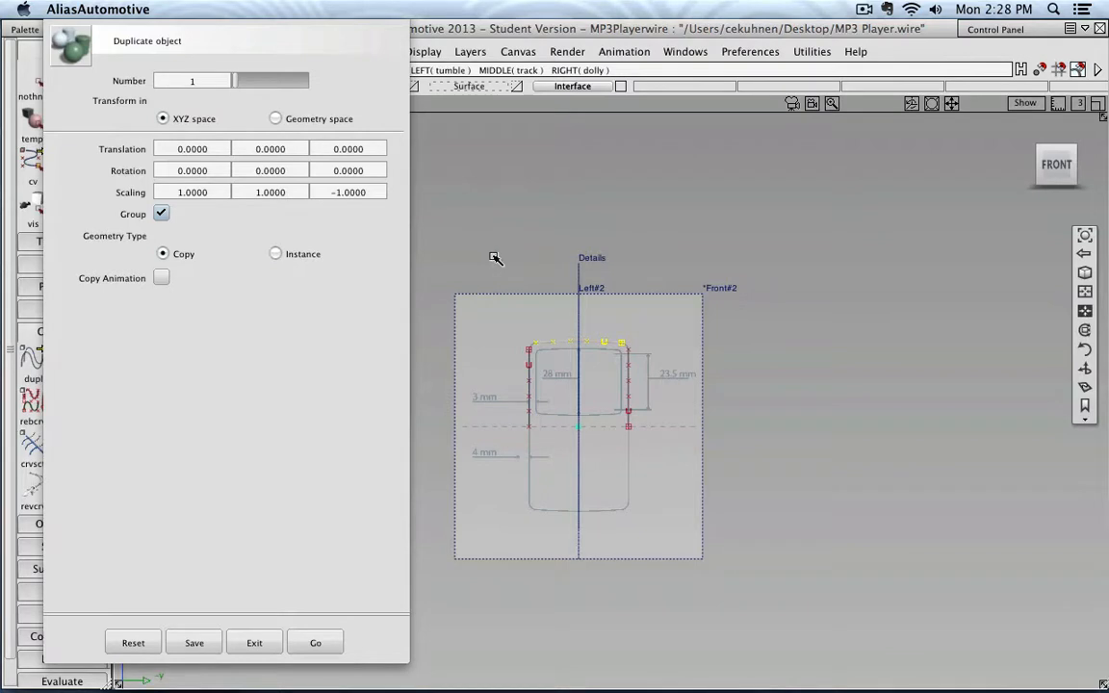
{"action": "key", "text": "shift+alt"}
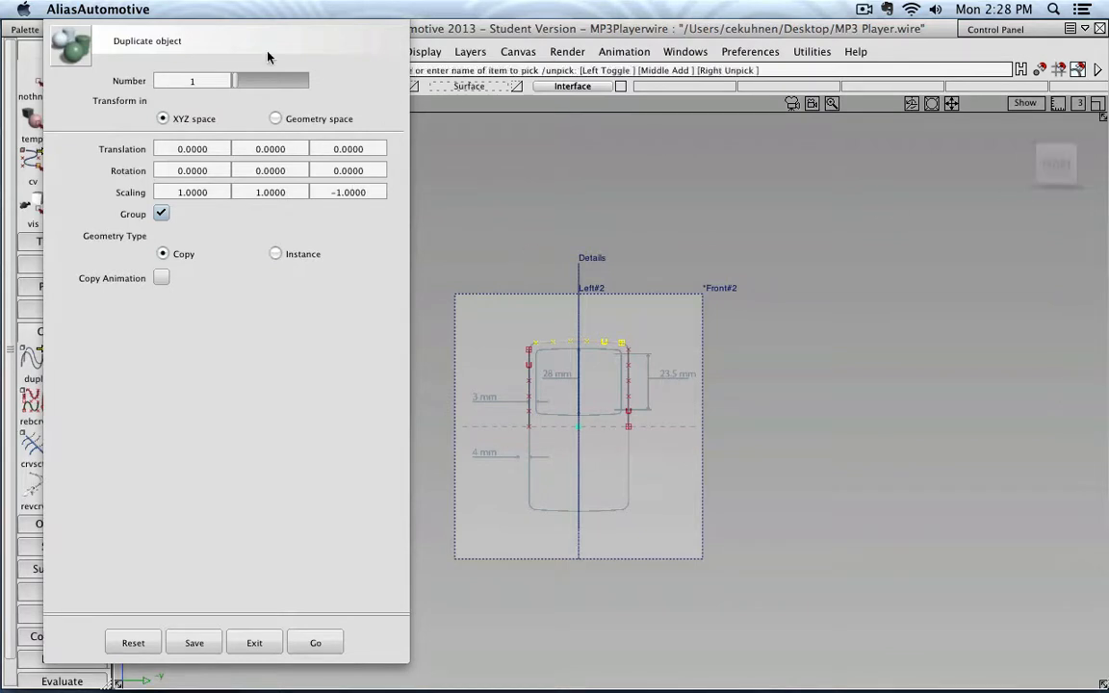
{"action": "left_click", "coordinate": [321, 643]}
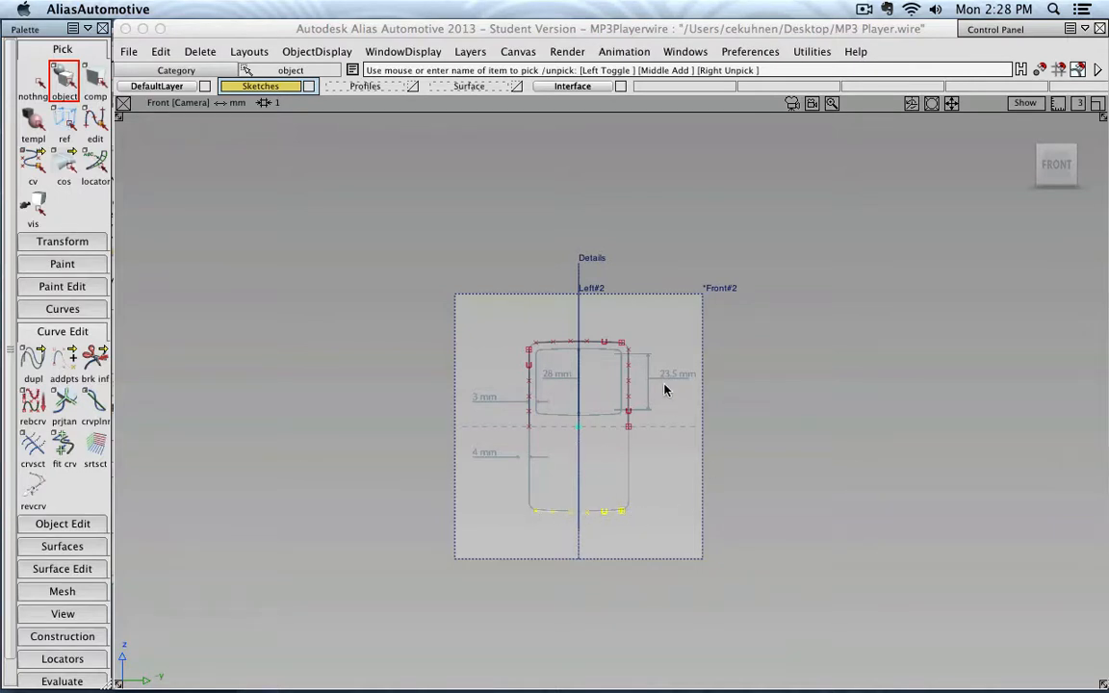
Step: Move the flipped curve vertically onto the lower edge of the sketched screen outline
{"action": "scroll", "coordinate": [562, 381], "scroll_direction": "up", "scroll_amount": 3}
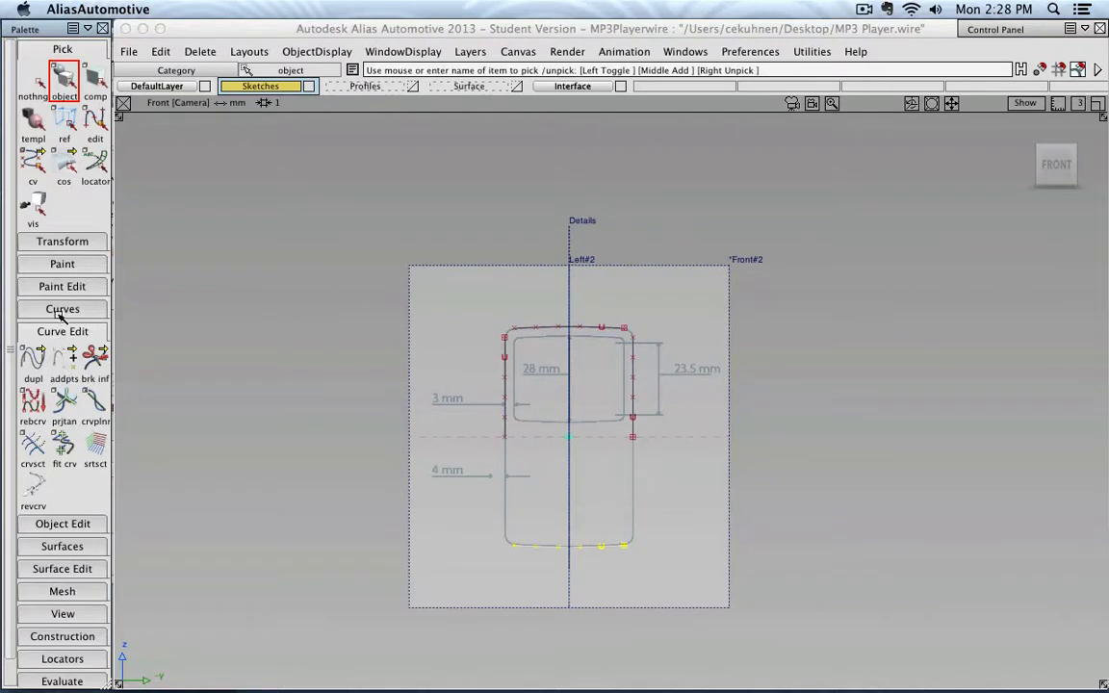
{"action": "left_click", "coordinate": [62, 241]}
{"action": "left_click", "coordinate": [33, 272]}
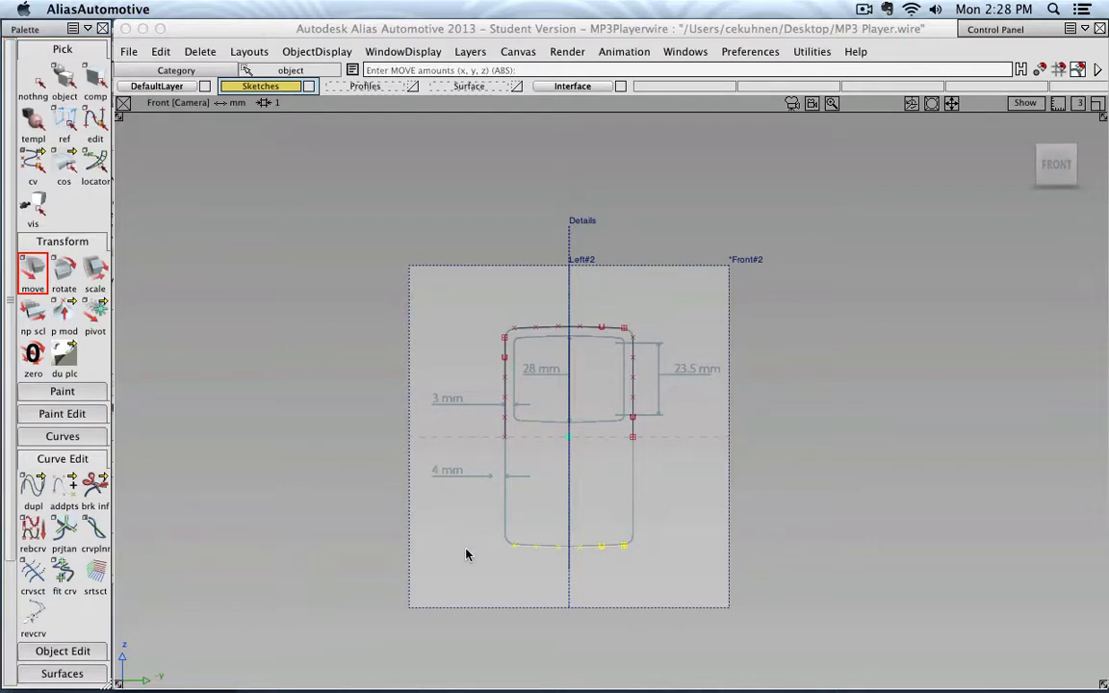
{"action": "right_click_drag", "start_coordinate": [467, 549], "coordinate": [461, 317]}
{"action": "scroll", "coordinate": [458, 348], "scroll_direction": "up", "scroll_amount": 10}
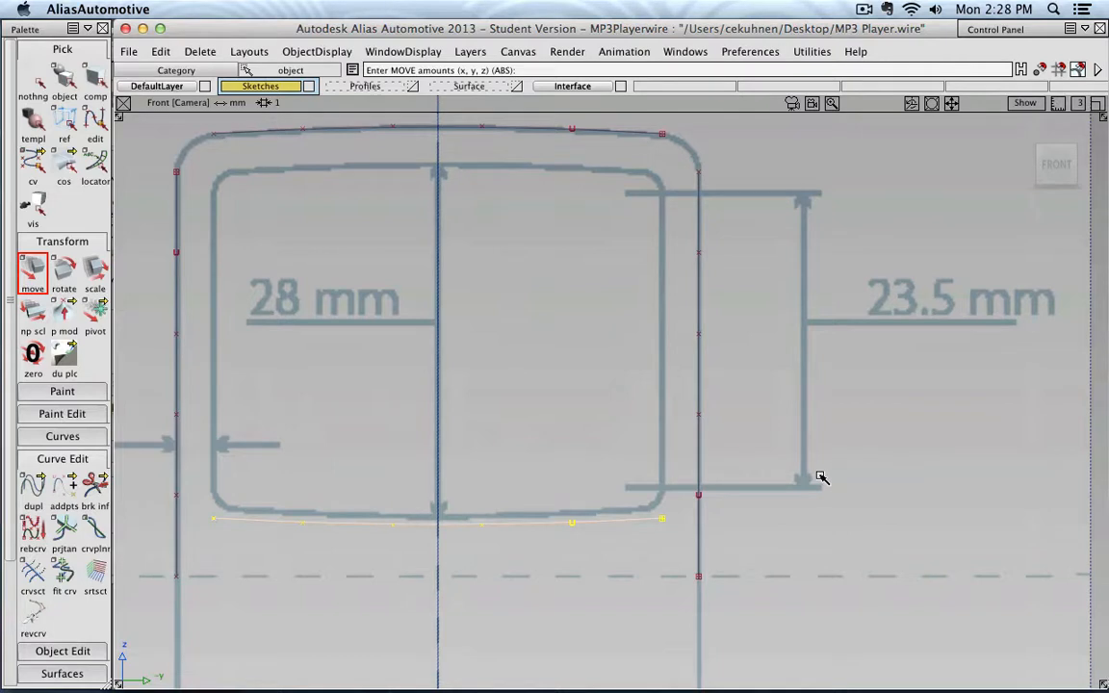
{"action": "right_click_drag", "start_coordinate": [817, 479], "coordinate": [829, 70]}
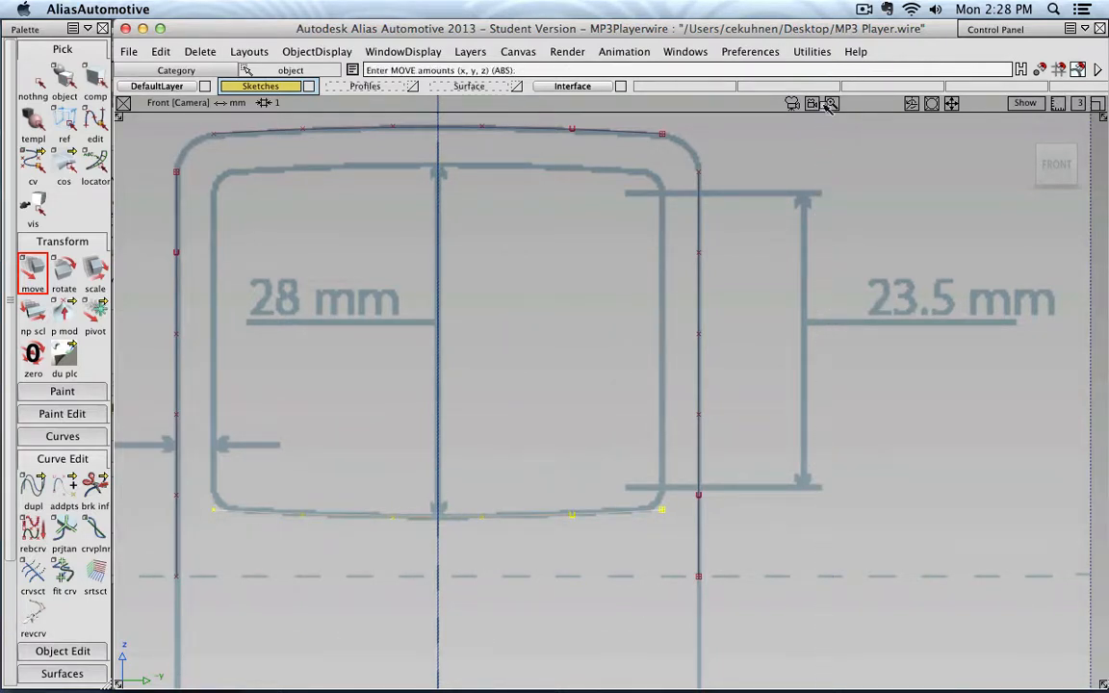
{"action": "right_click_drag", "start_coordinate": [654, 384], "coordinate": [638, 373], "text": "alt+shift"}
Step: Start an Offset of the two vertical outer curves and the top outer curve, with all three directions flipped inward
{"action": "left_click", "coordinate": [37, 81]}
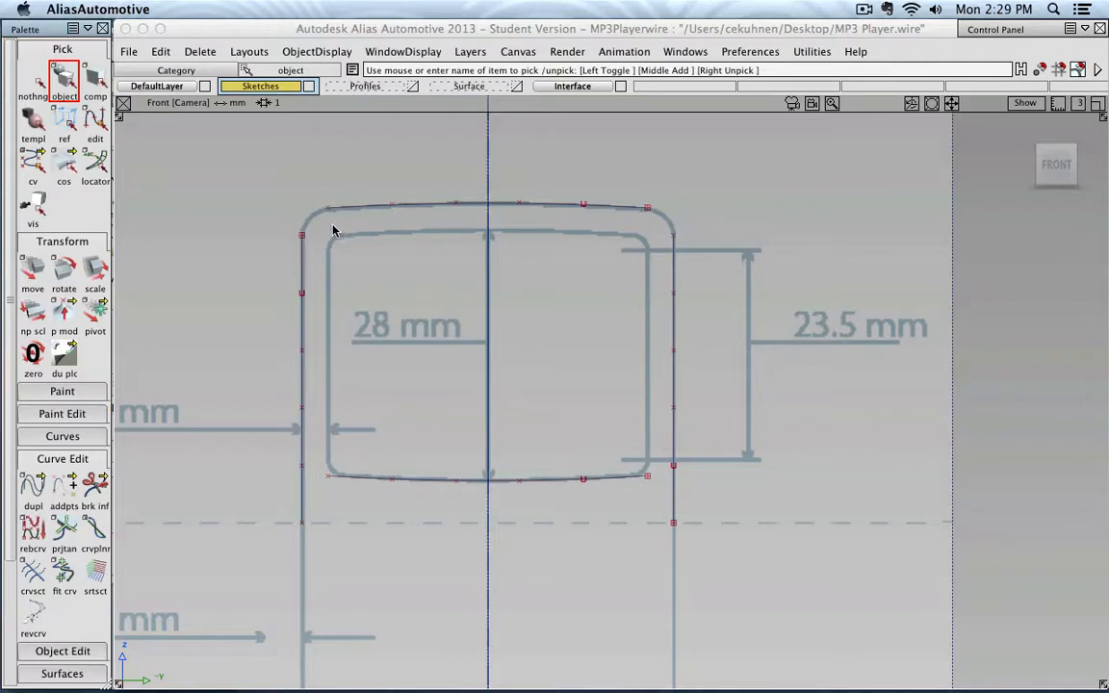
{"action": "left_click", "coordinate": [301, 235]}
{"action": "left_click", "coordinate": [66, 239]}
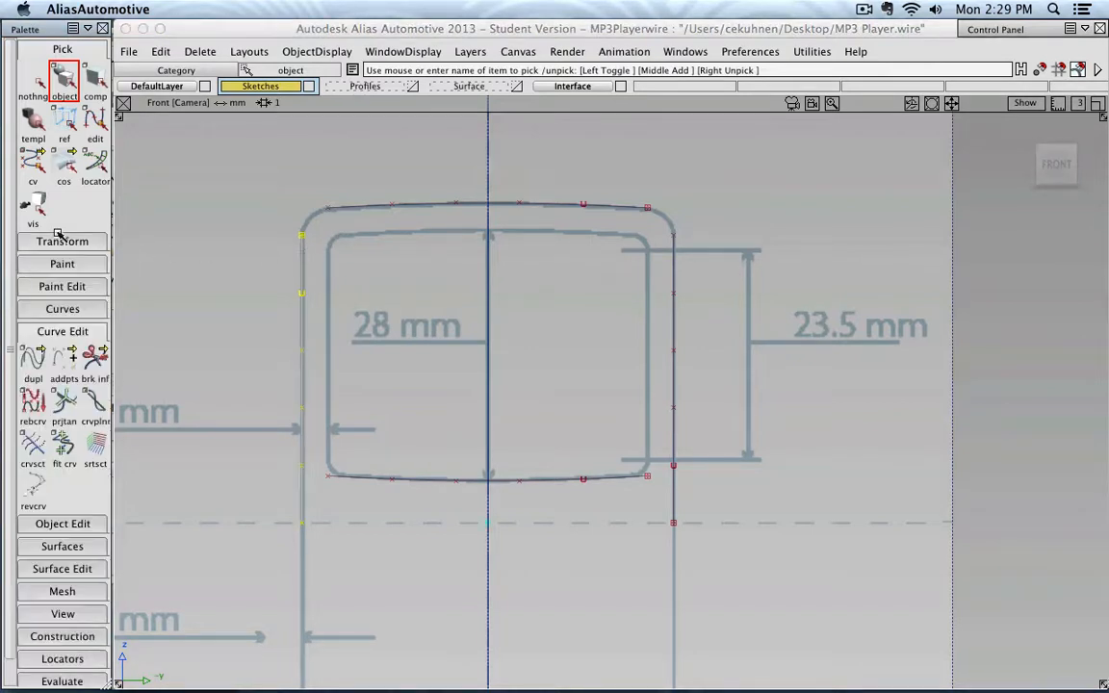
{"action": "left_click", "coordinate": [89, 331]}
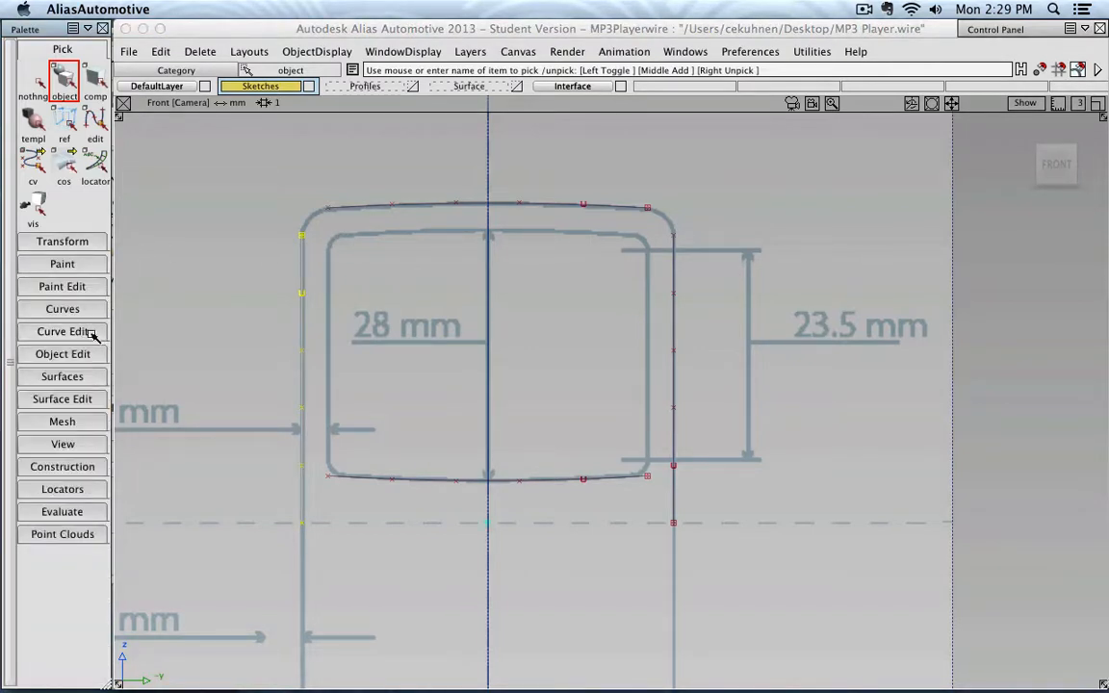
{"action": "left_click", "coordinate": [99, 354]}
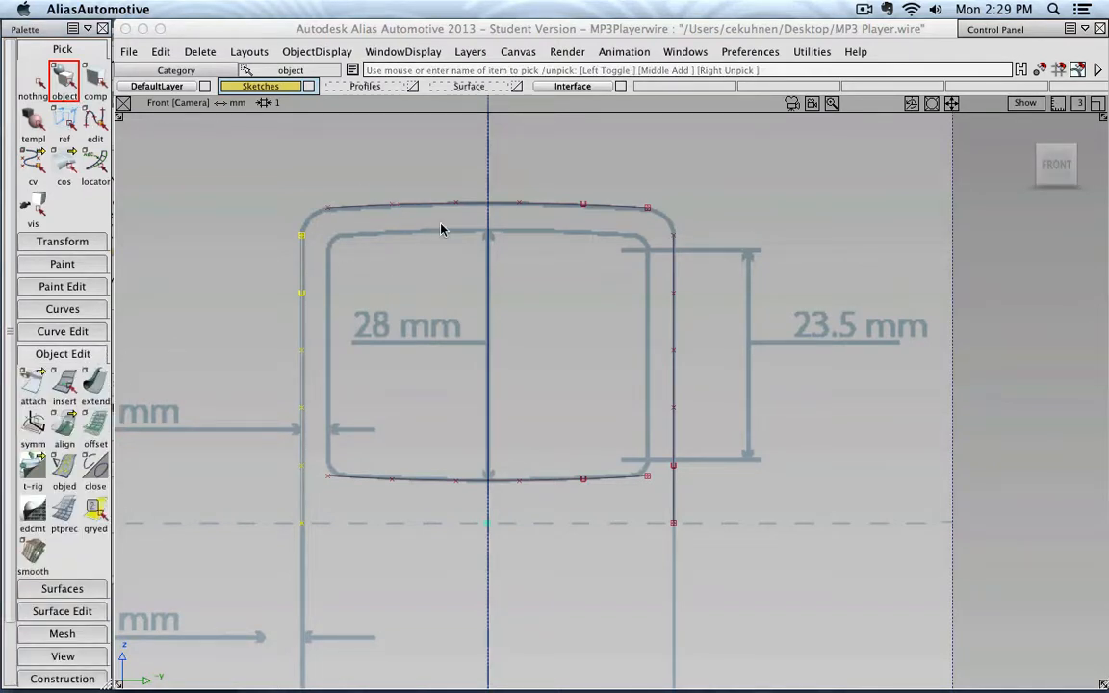
{"action": "left_click", "coordinate": [361, 210]}
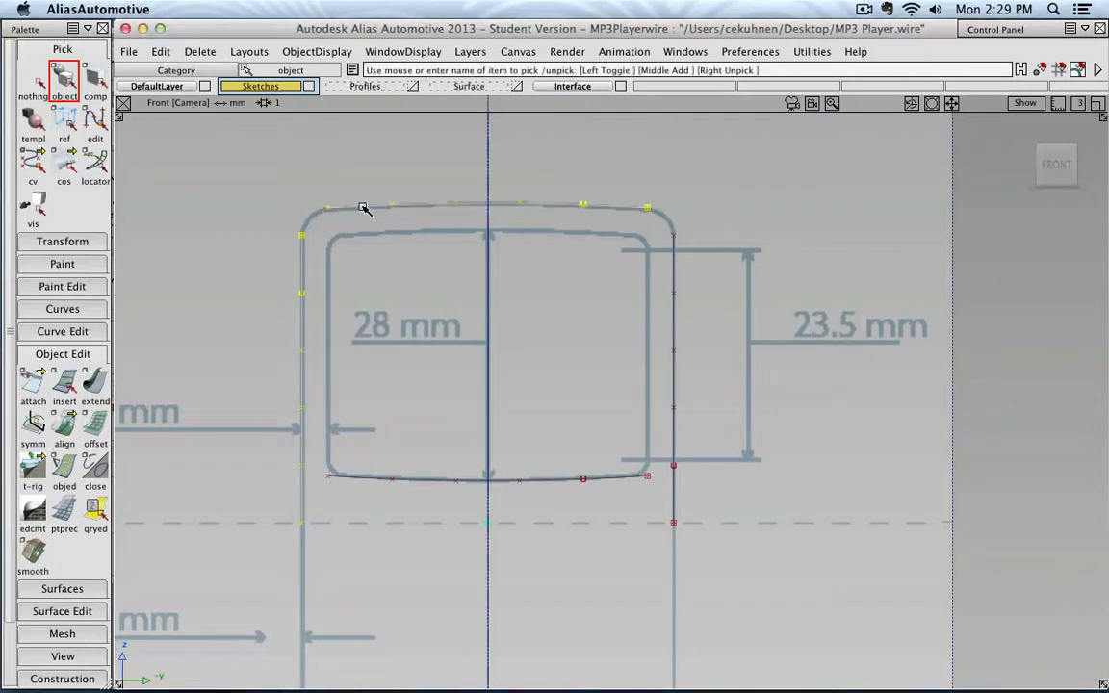
{"action": "left_click", "coordinate": [673, 258]}
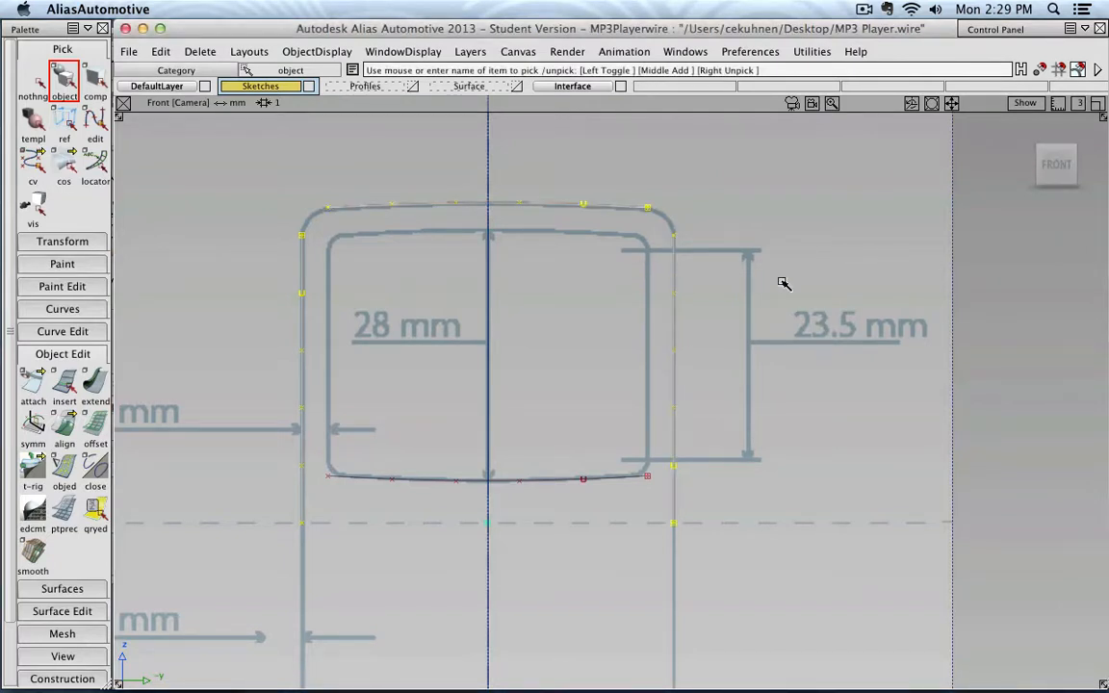
{"action": "left_click", "coordinate": [95, 432]}
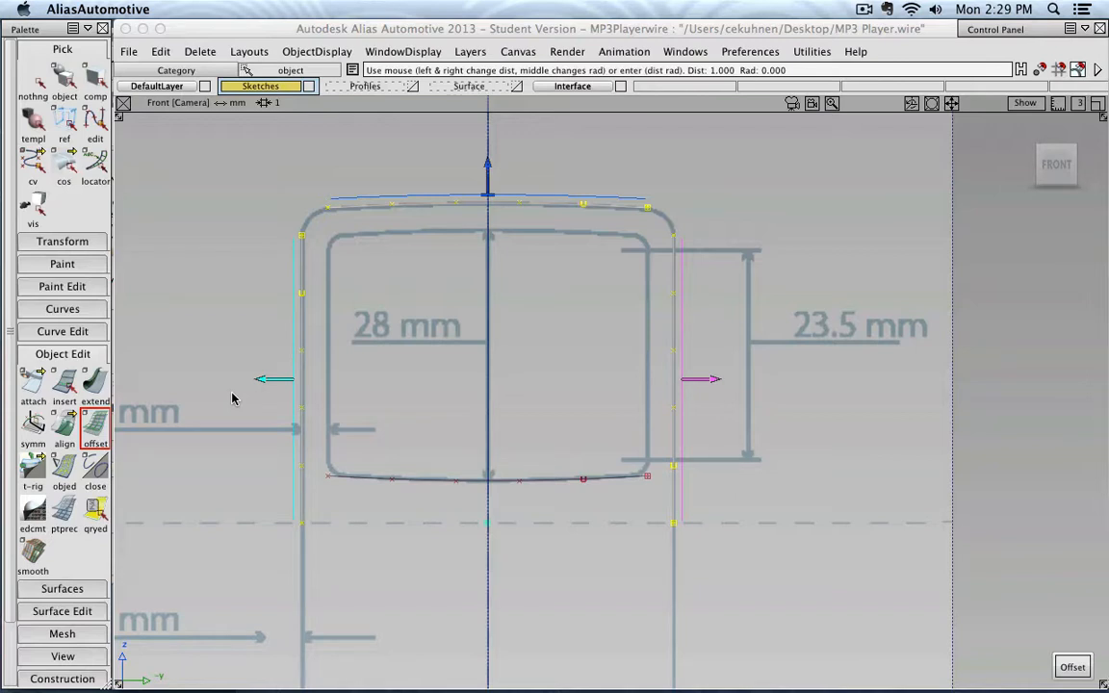
{"action": "left_click", "coordinate": [267, 380]}
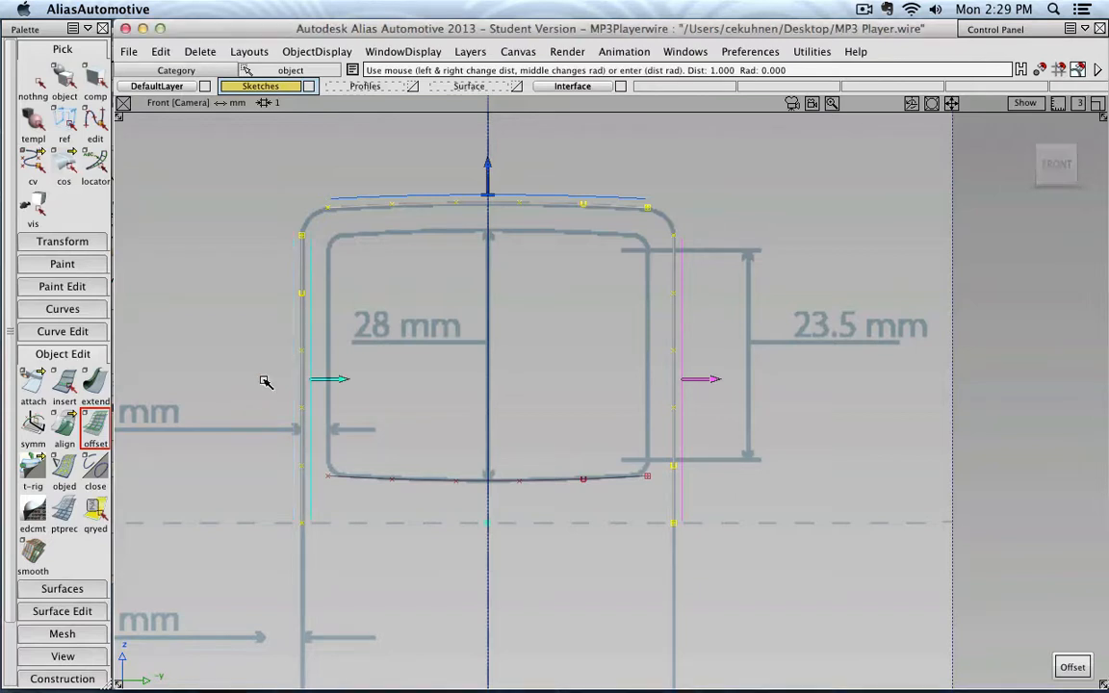
{"action": "left_click", "coordinate": [490, 172]}
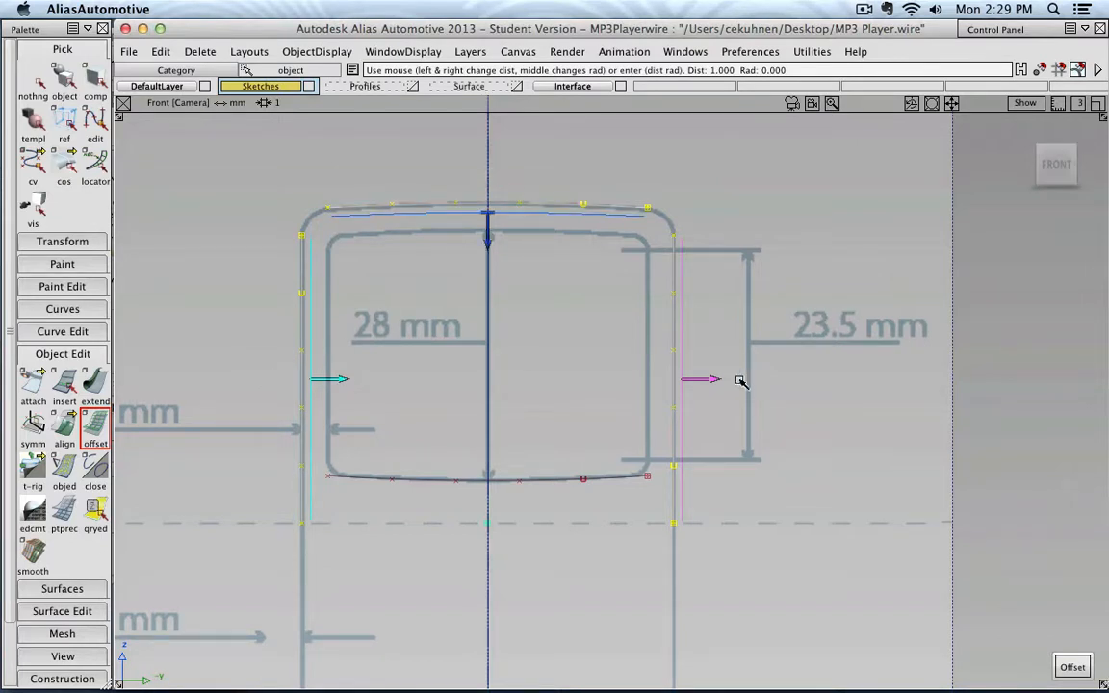
{"action": "left_click", "coordinate": [708, 381]}
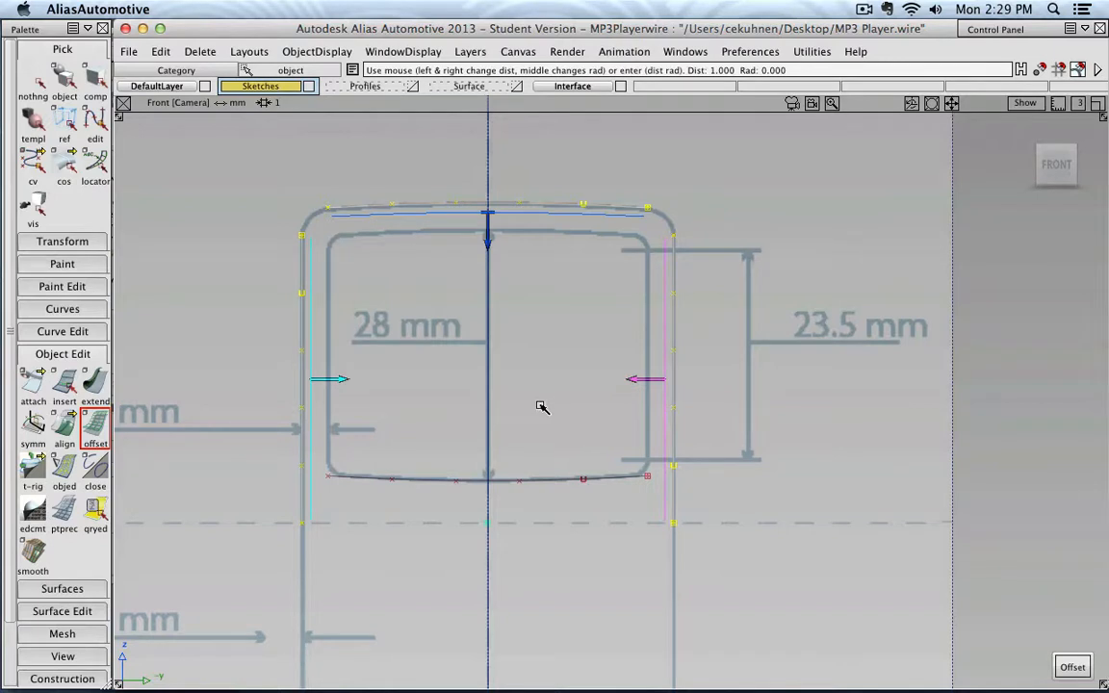
Step: Set the offset distance to 3 mm and create the three inner offset curves
{"action": "mouse_move", "coordinate": [531, 417]}
{"action": "left_mouse_down"}
{"action": "mouse_move", "coordinate": [516, 415]}
{"action": "mouse_move", "coordinate": [562, 416]}
{"action": "mouse_move", "coordinate": [530, 416]}
{"action": "mouse_move", "coordinate": [545, 416]}
{"action": "left_mouse_up"}
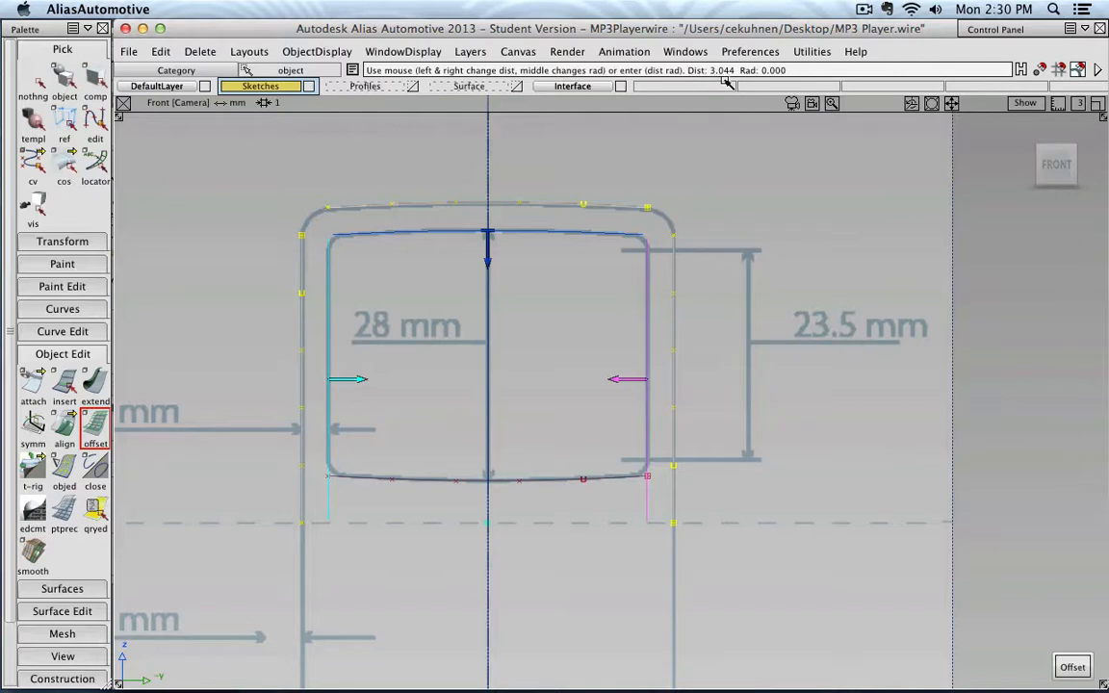
{"action": "type", "text": "3"}
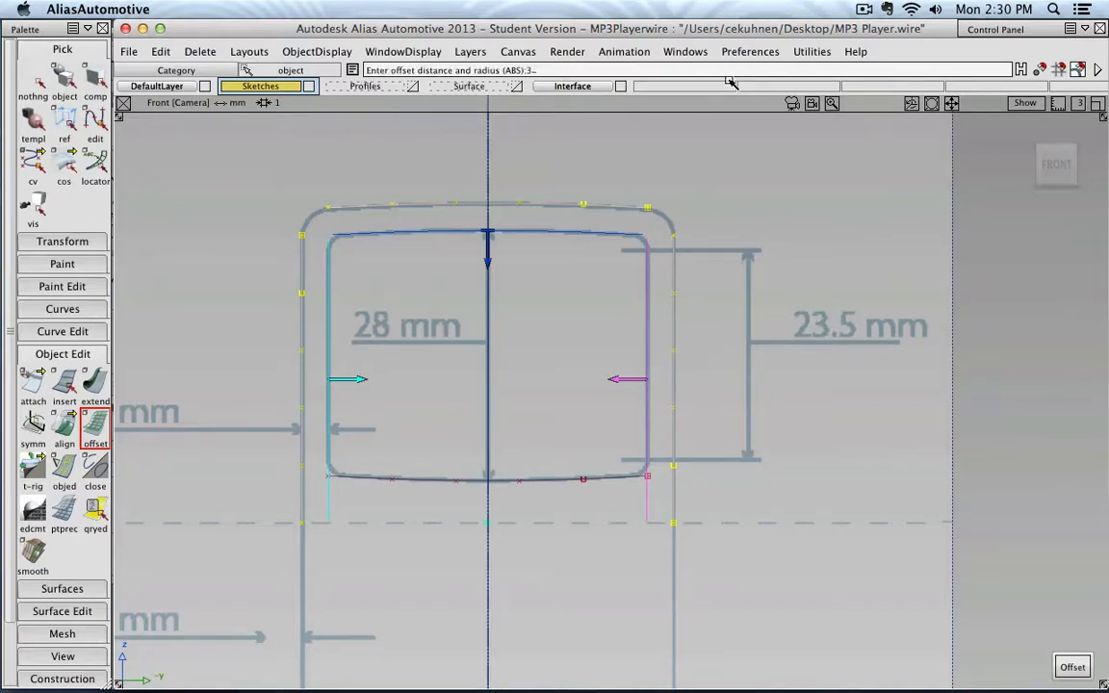
{"action": "key", "text": "Return"}
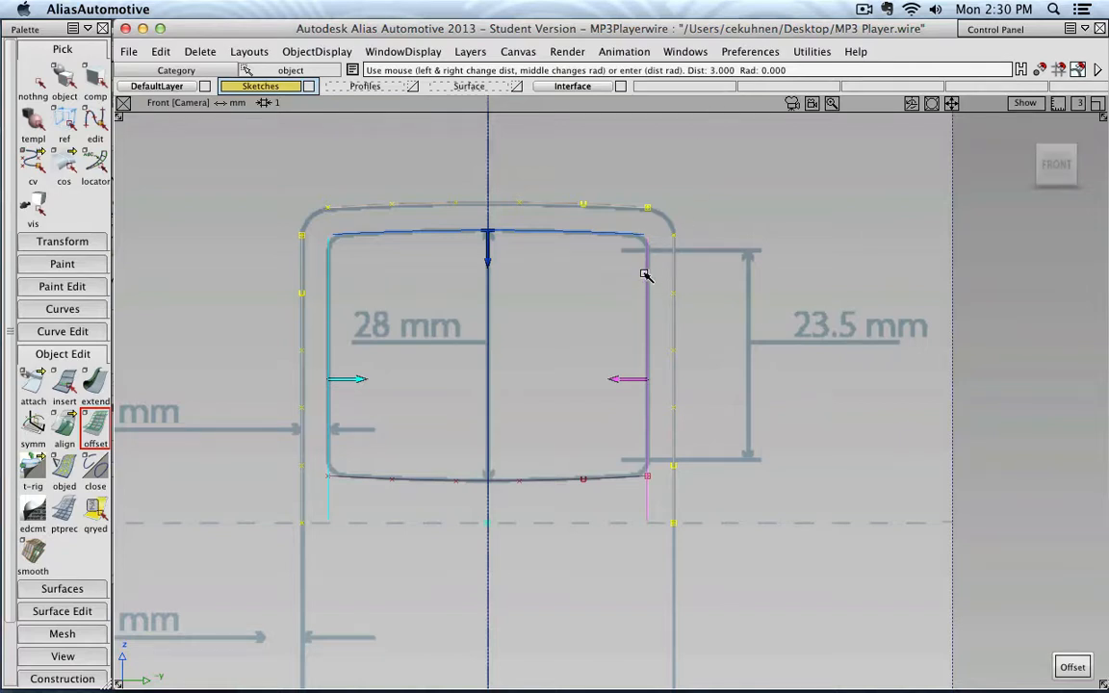
{"action": "left_click", "coordinate": [1071, 667]}
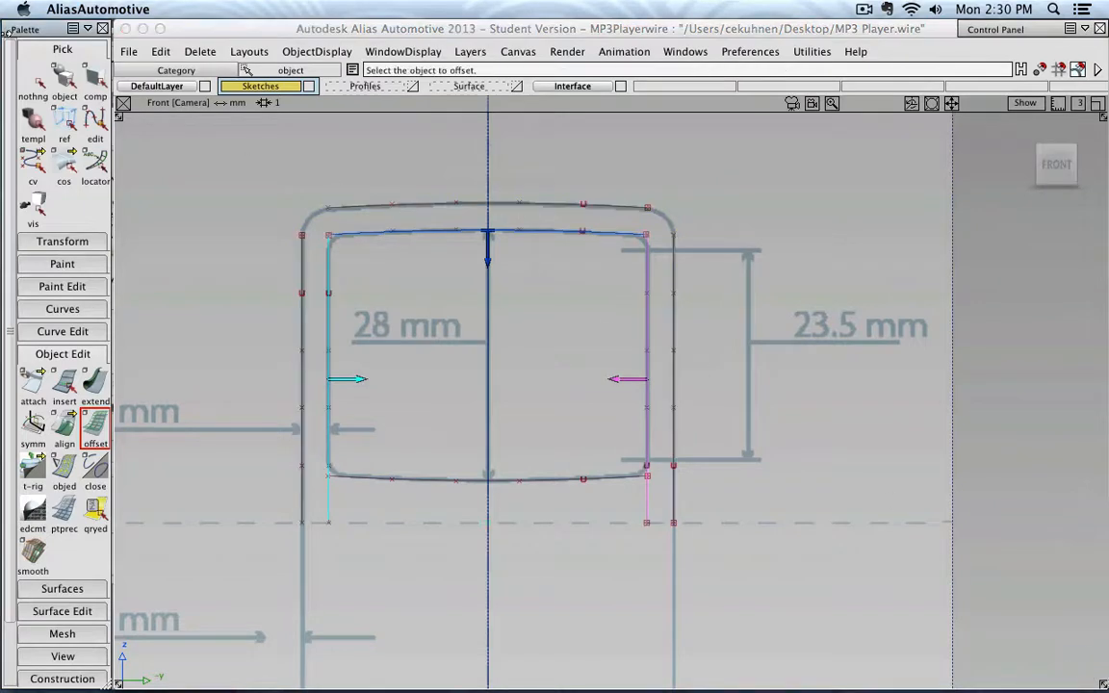
Step: Pick the three inner offset curves of the screen outline
{"action": "left_click", "coordinate": [64, 79]}
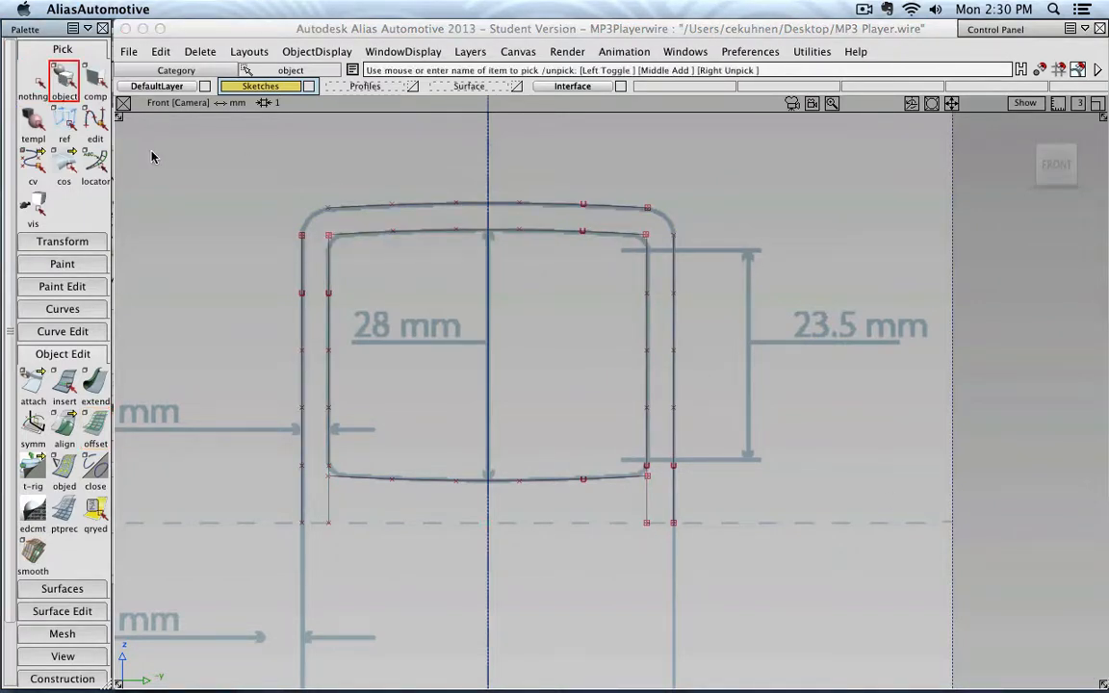
{"action": "left_click", "coordinate": [329, 504]}
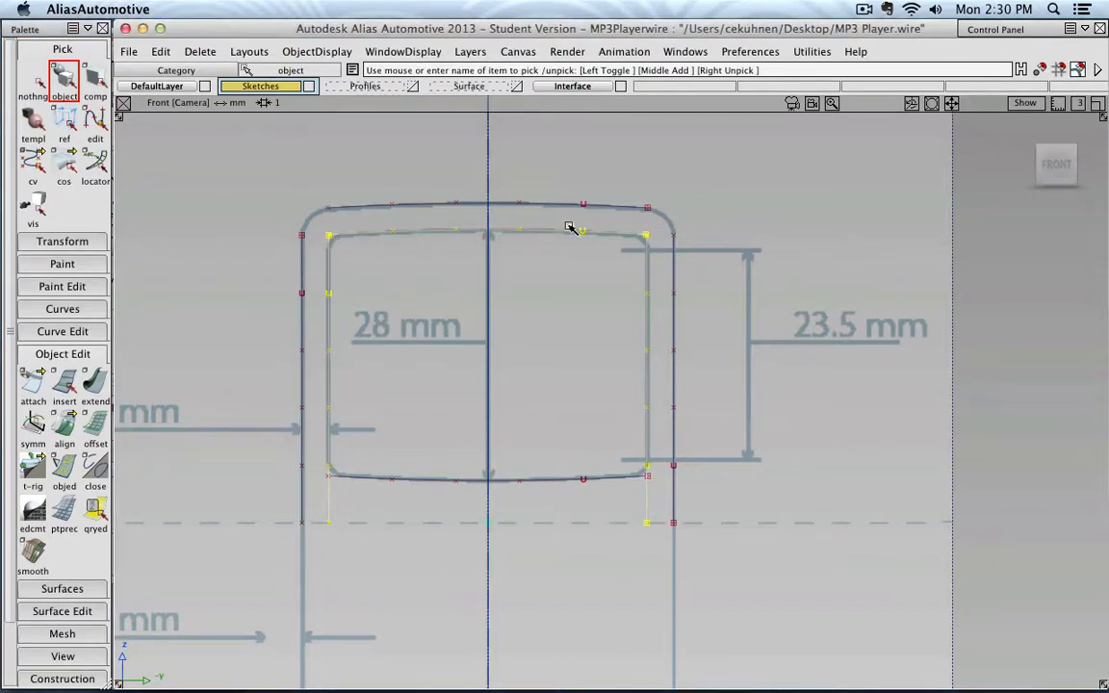